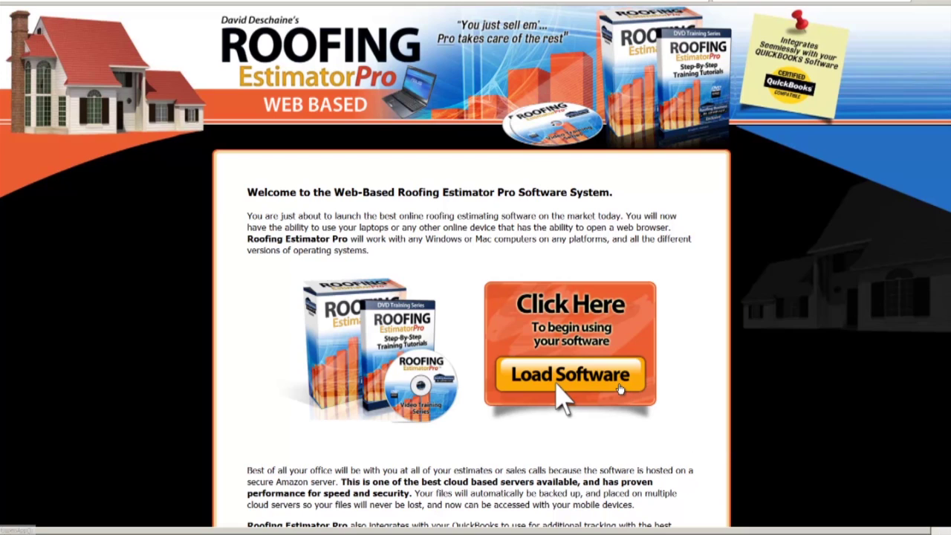
- Launch Roofing Estimator Pro, log in as admin, and go to the System Overview
click(596, 382)
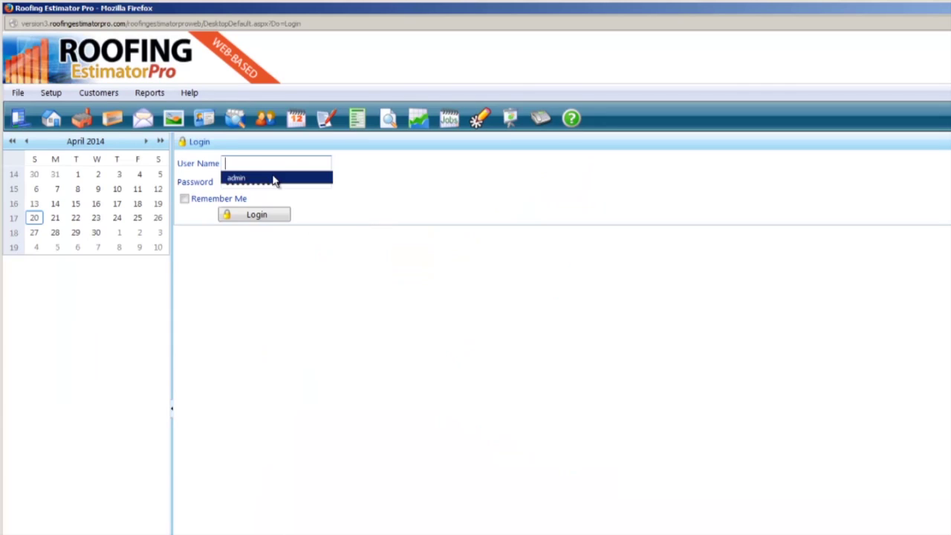
click(274, 181)
click(274, 216)
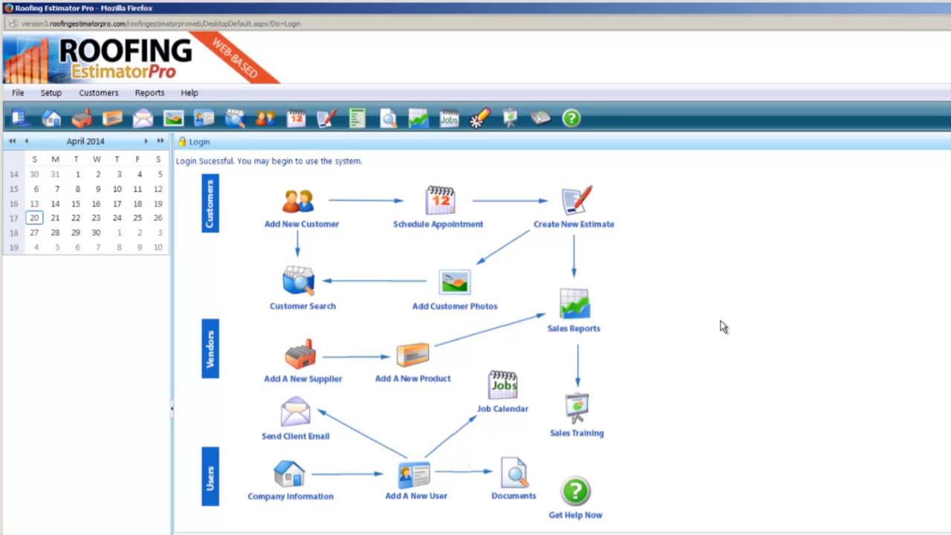
click(22, 119)
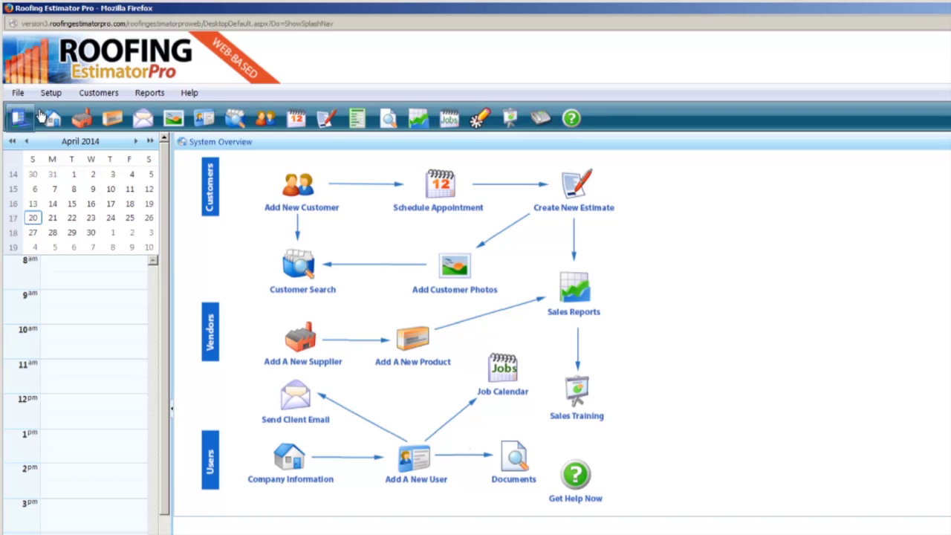
- Browse the File, Customers and Help menus from the System Overview toolbar
click(18, 92)
mouse_move(98, 92)
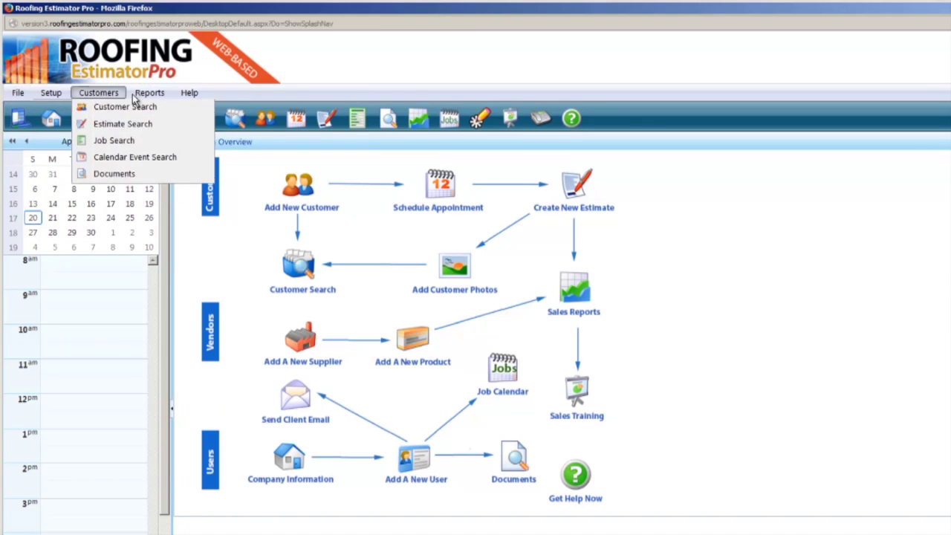
click(773, 264)
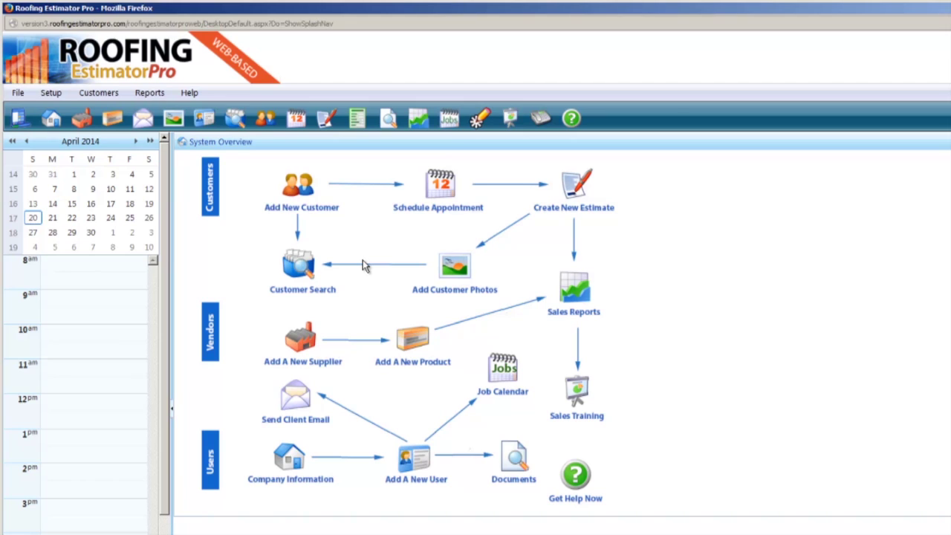
click(51, 93)
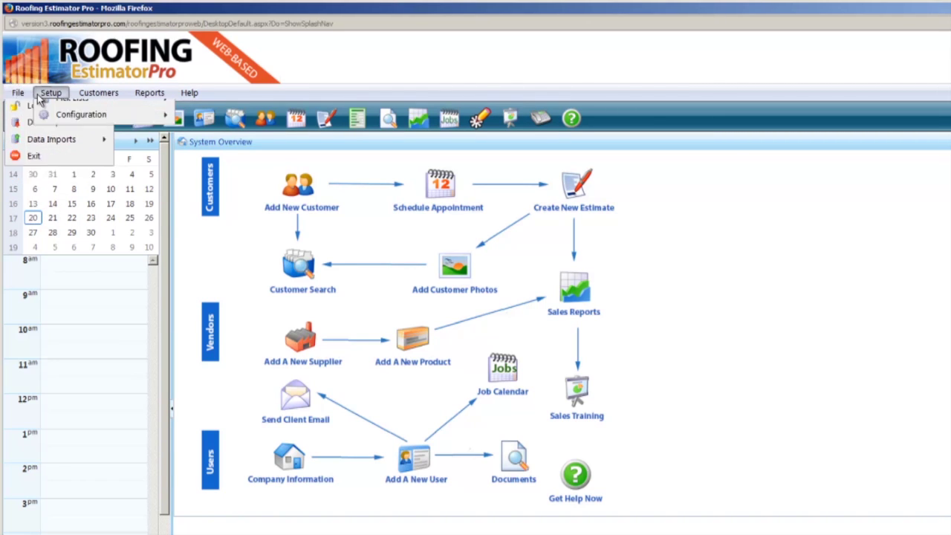
mouse_move(99, 93)
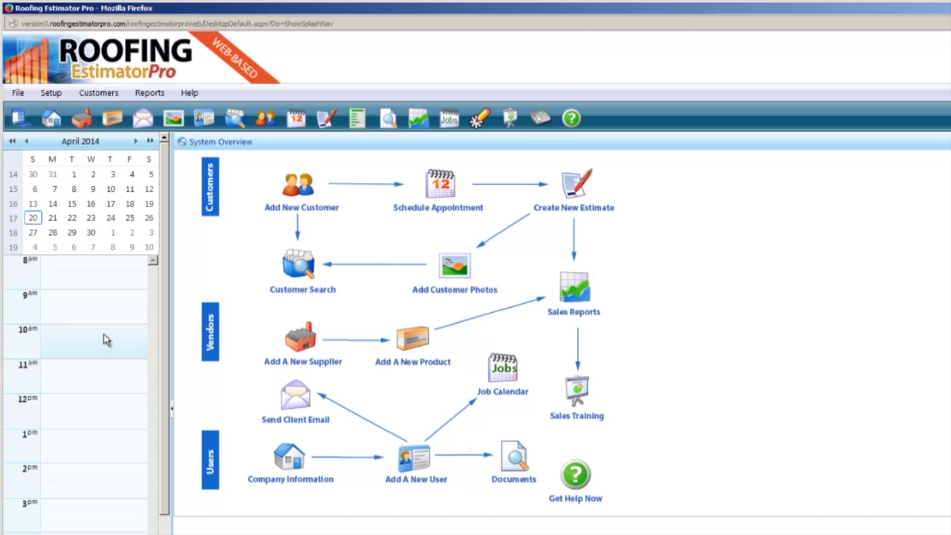
click(16, 93)
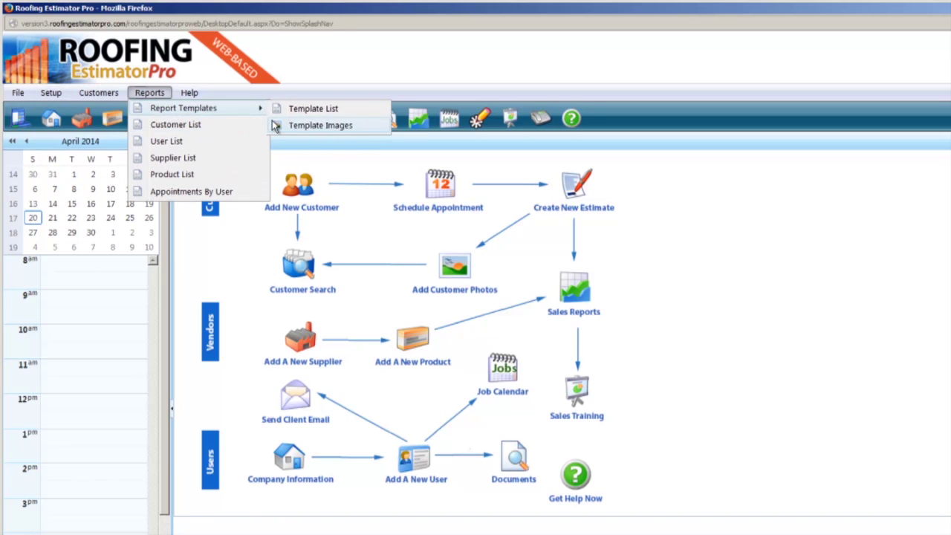
- Start a new customer record and step through its name, address, city and state fields
click(301, 211)
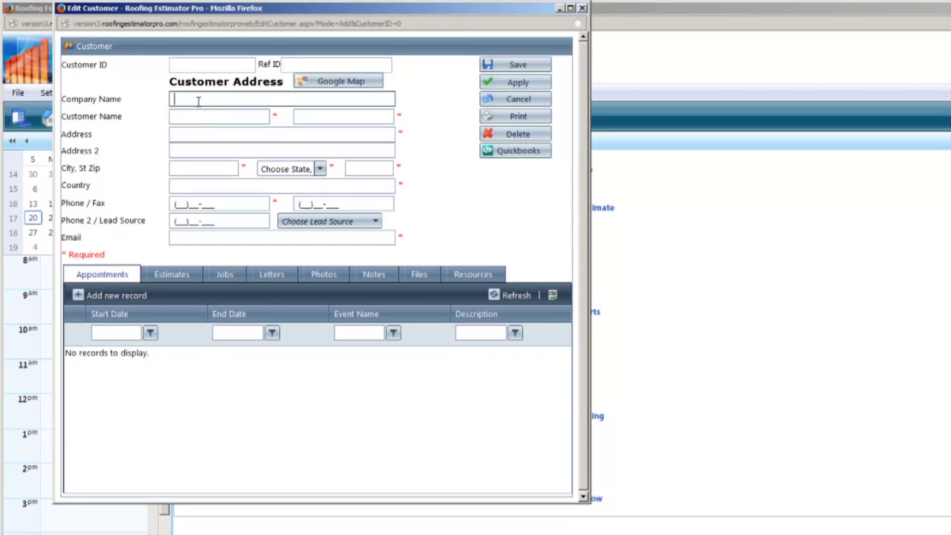
click(229, 117)
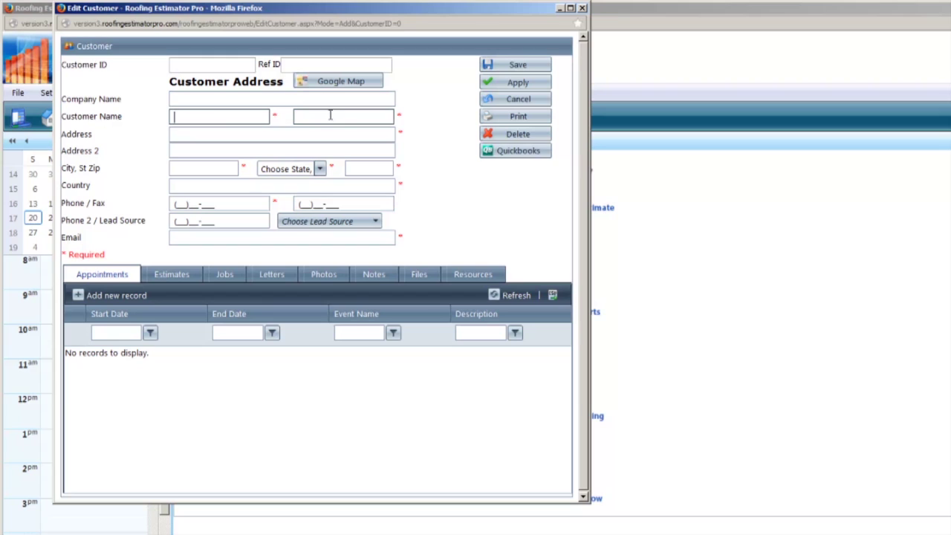
click(350, 115)
click(295, 137)
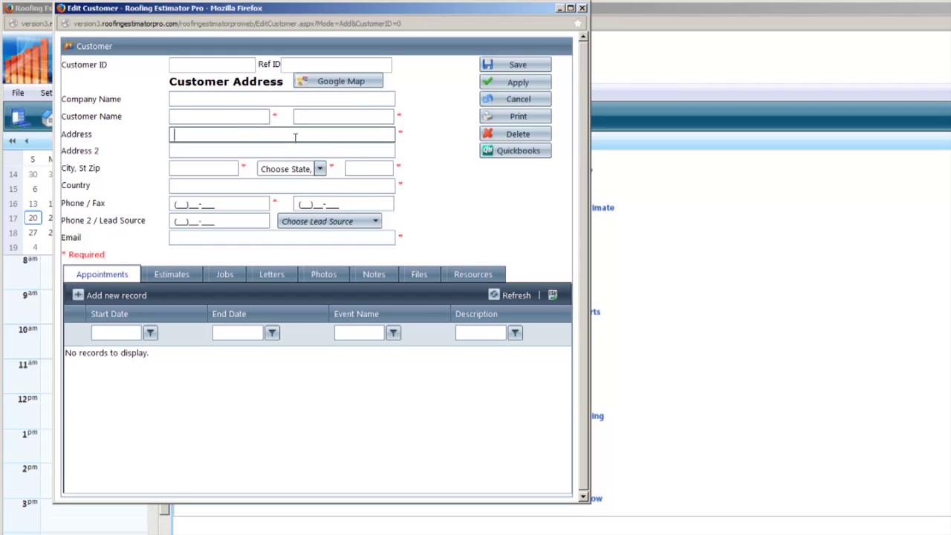
click(206, 169)
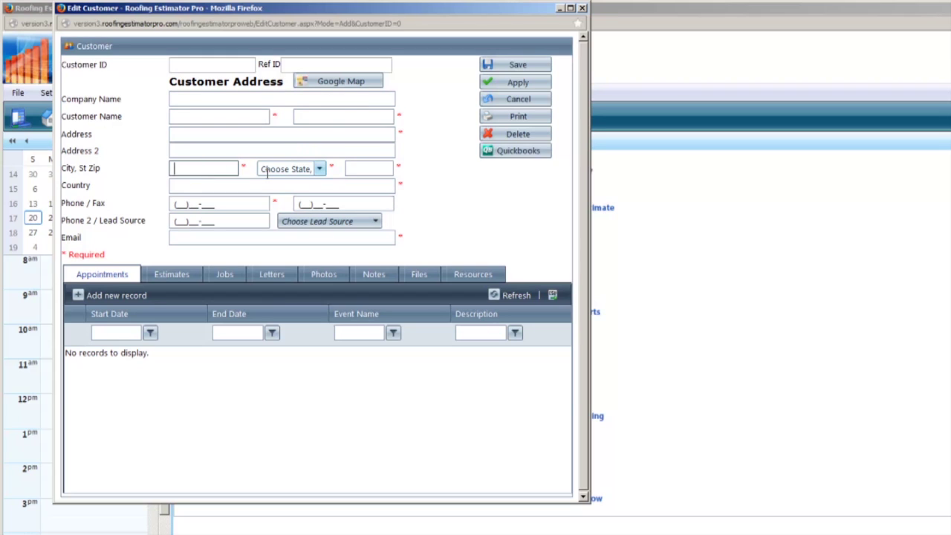
click(307, 169)
click(330, 185)
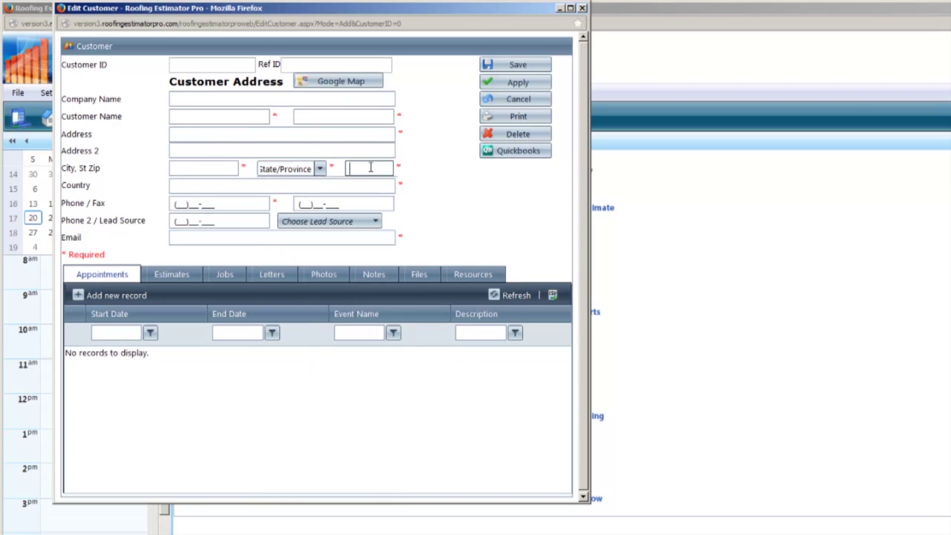
click(328, 189)
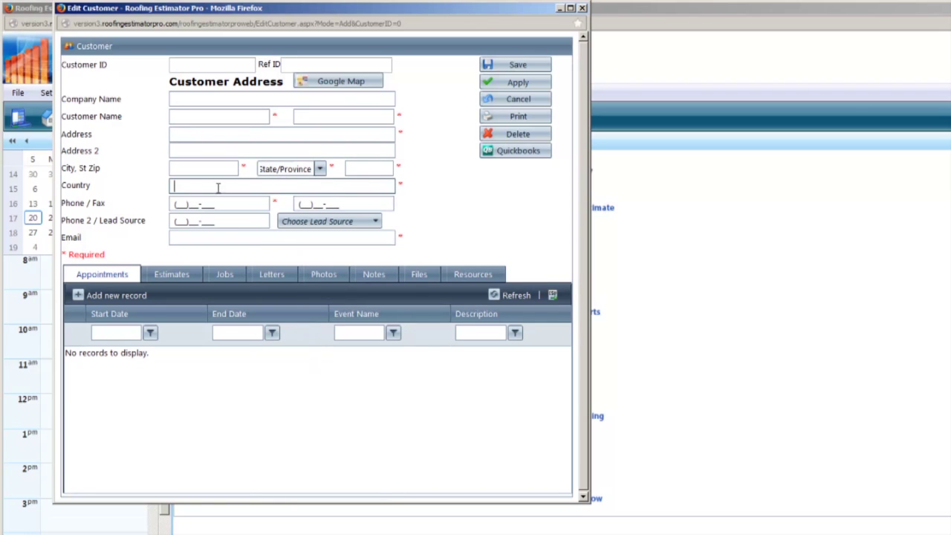
- Review the Country, phone, fax and second phone fields and the Lead Source list without choosing one
drag(69, 190, 123, 192)
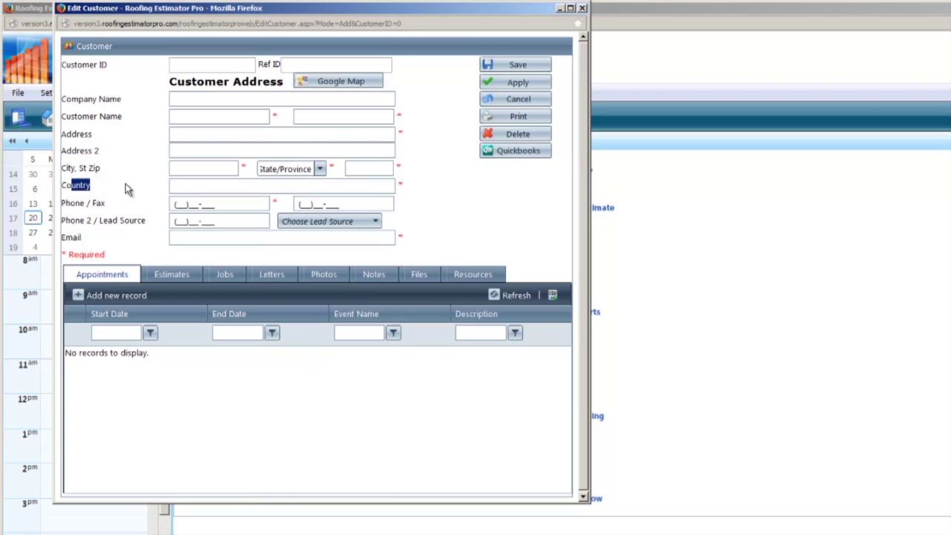
click(232, 202)
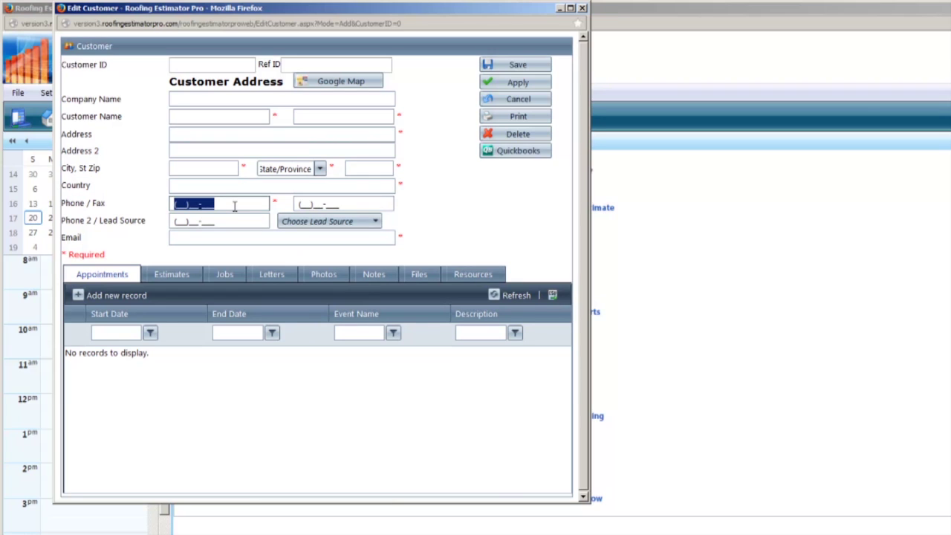
click(338, 205)
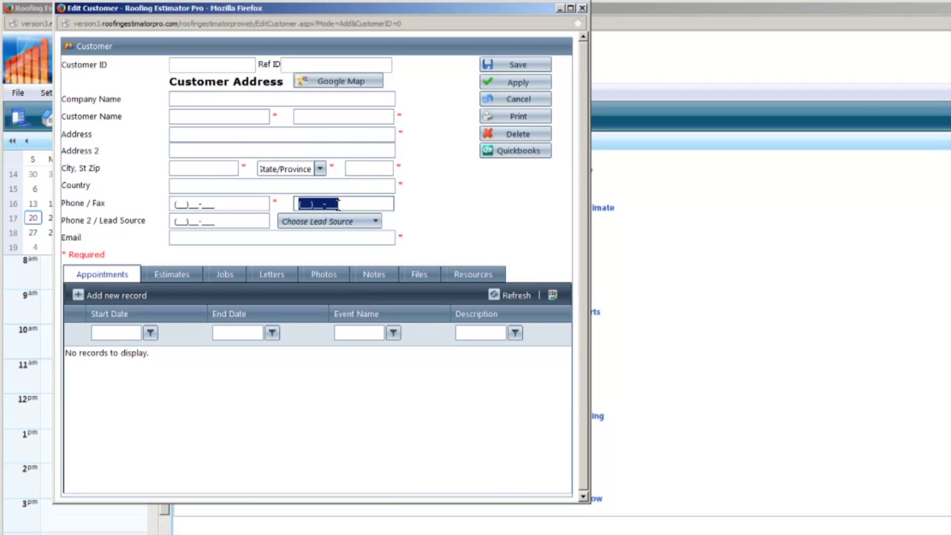
click(235, 222)
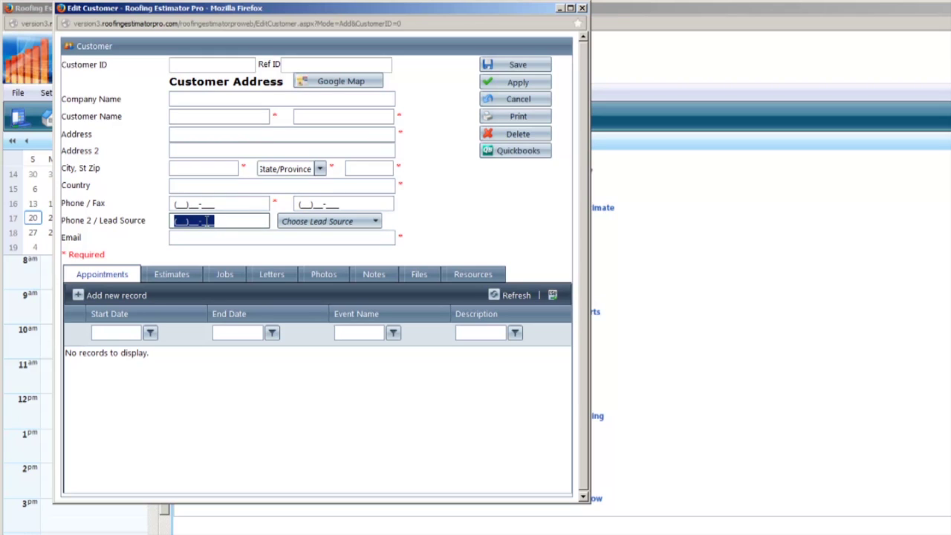
click(368, 221)
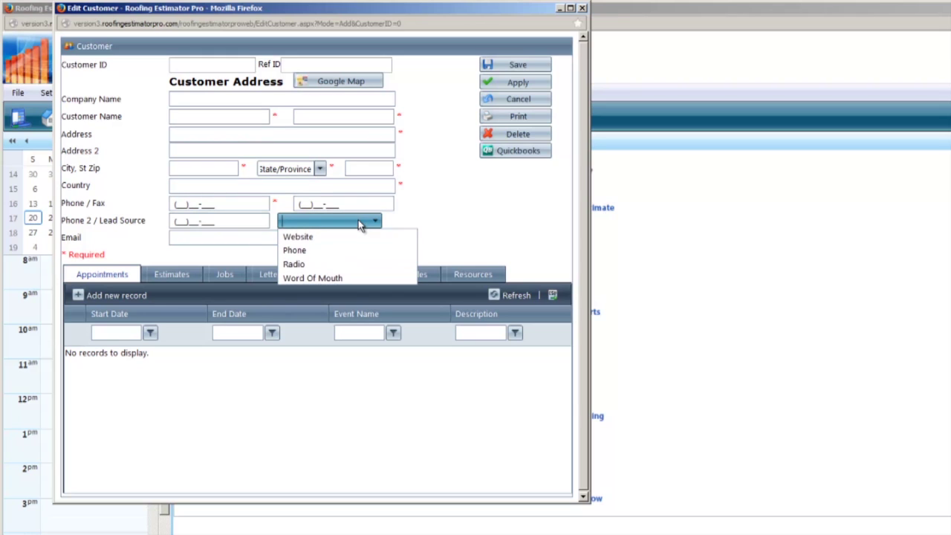
click(466, 221)
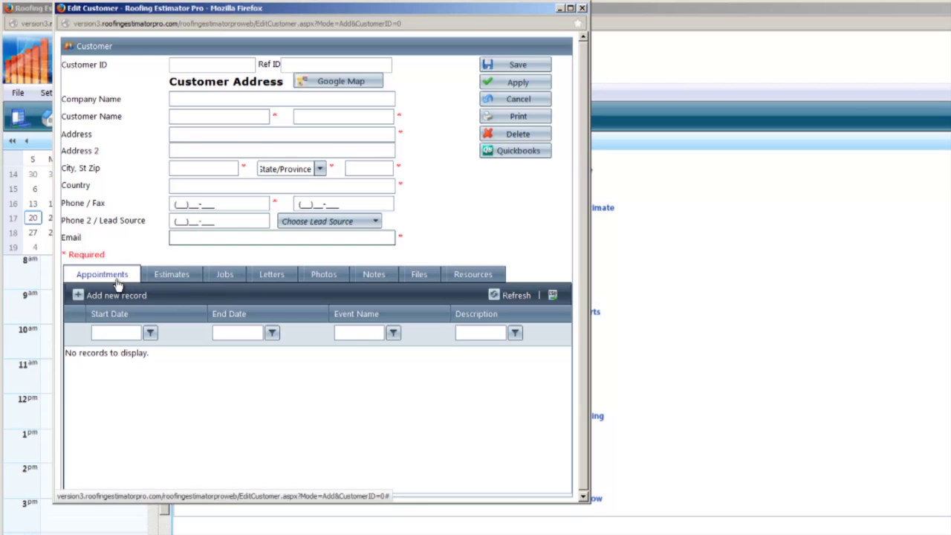
- View the Estimates, Jobs, Letters, Photos, Notes, Files and Resources tabs, then close the record
click(188, 284)
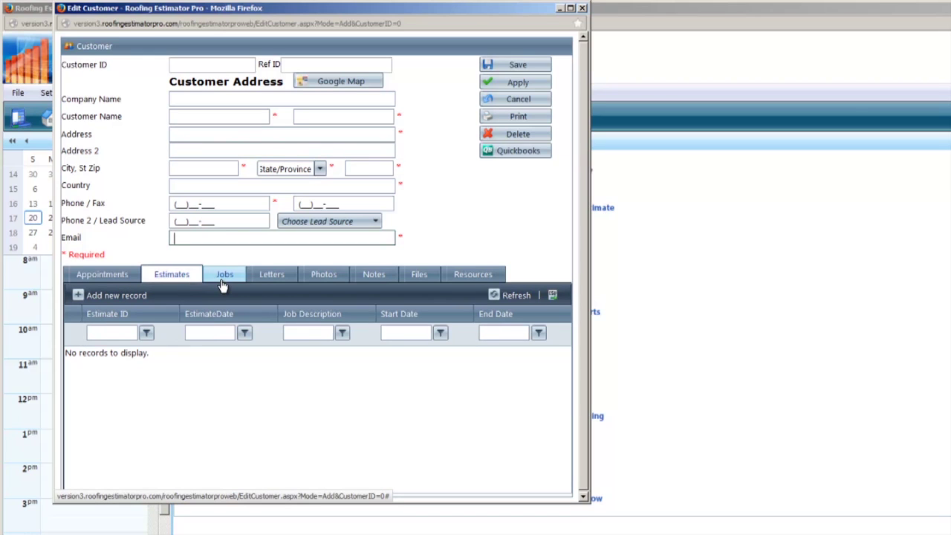
click(223, 284)
click(281, 284)
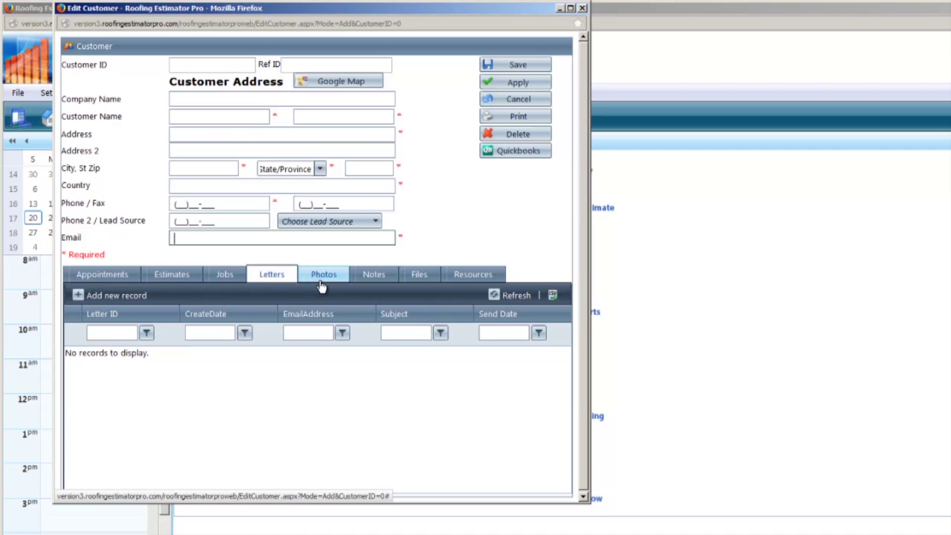
click(327, 284)
click(376, 281)
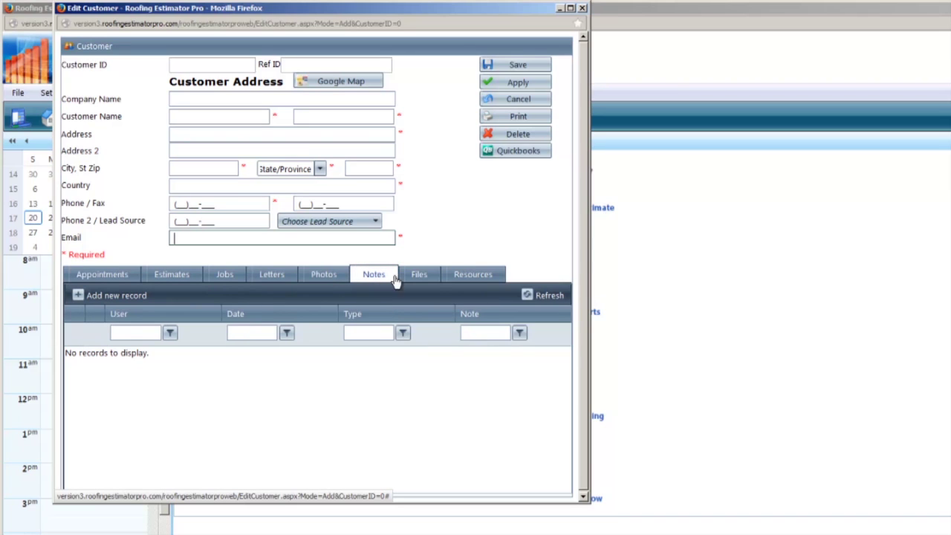
click(419, 278)
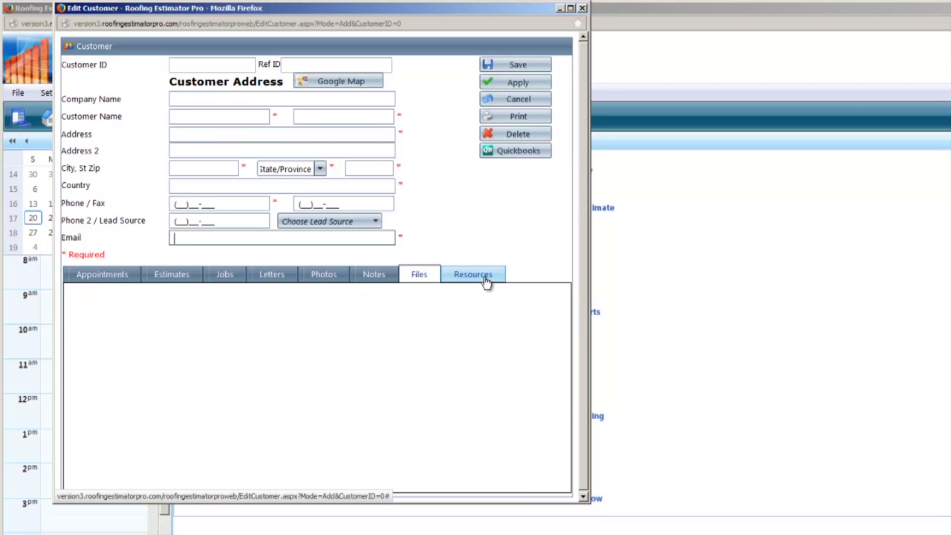
click(486, 280)
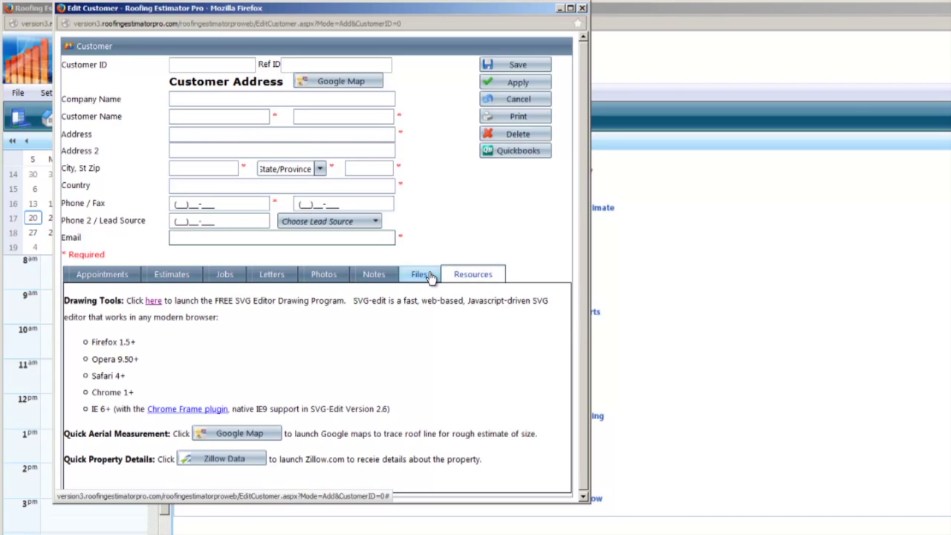
click(420, 277)
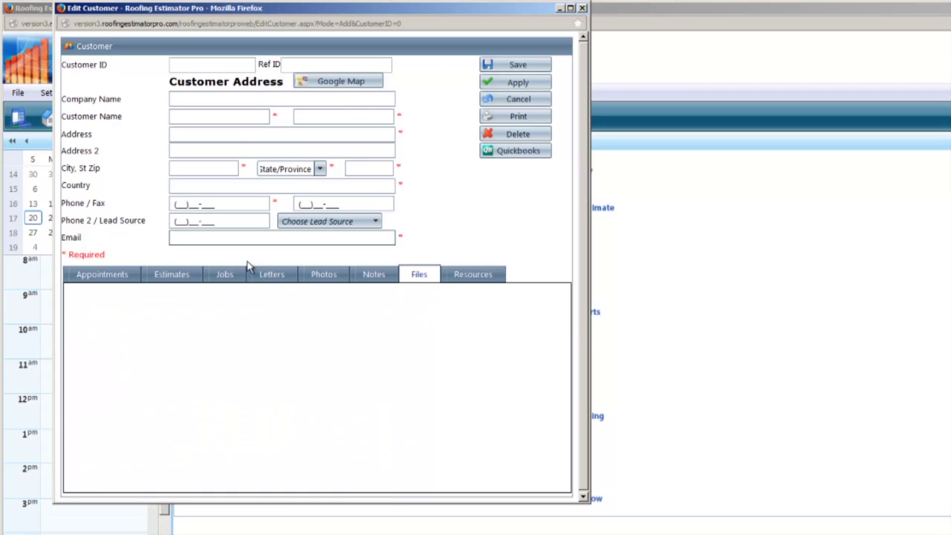
click(388, 280)
click(419, 278)
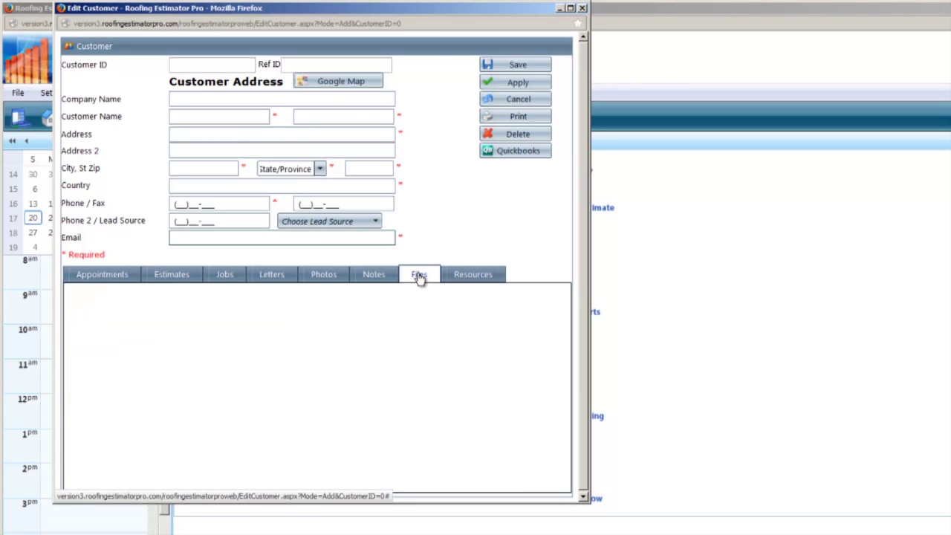
click(582, 8)
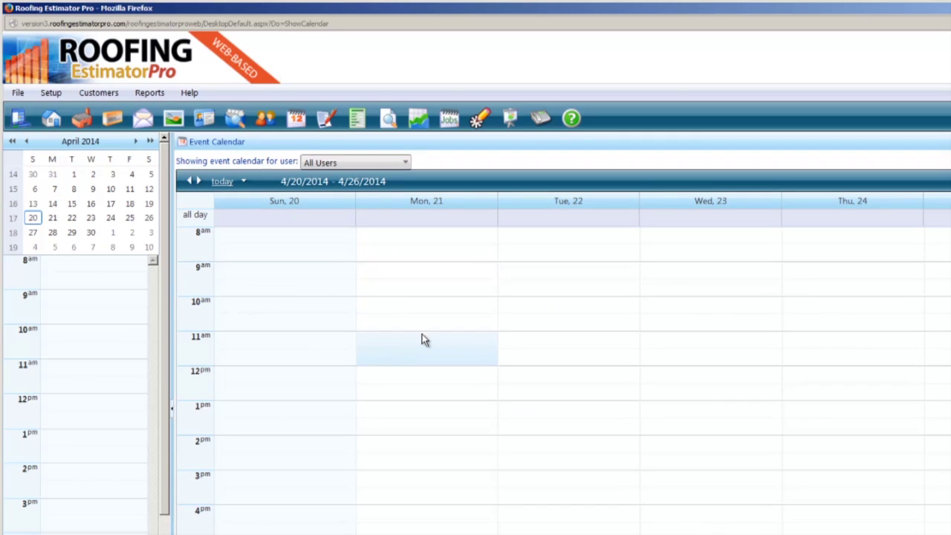
click(268, 120)
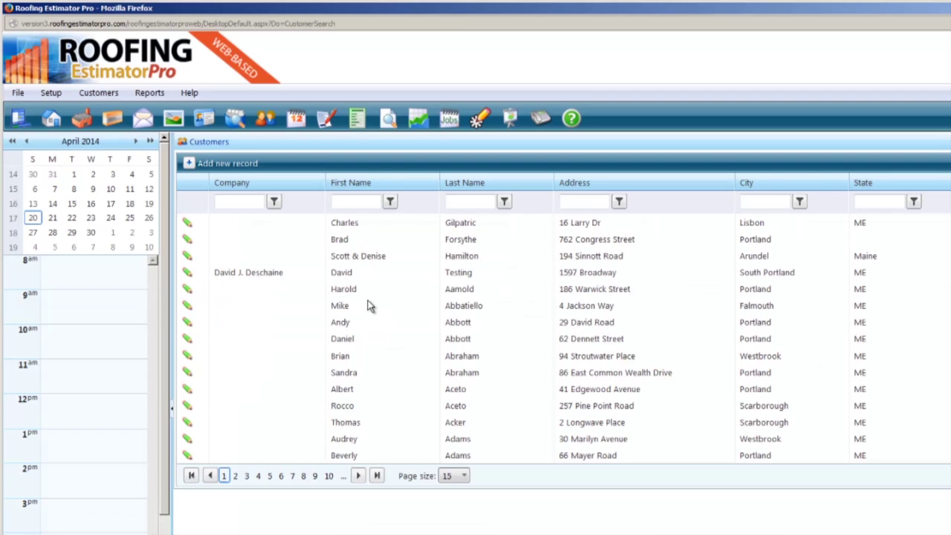
click(465, 202)
text(de)
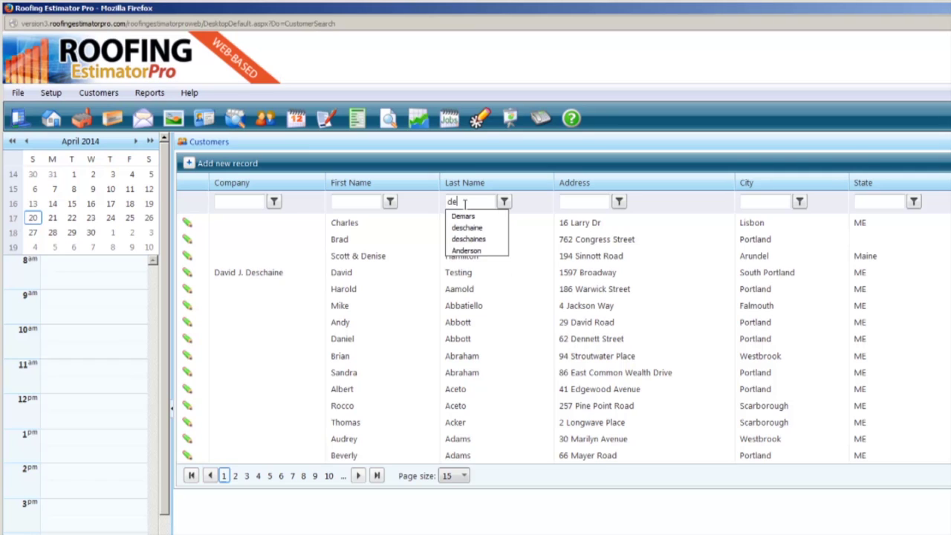
text(schaine)
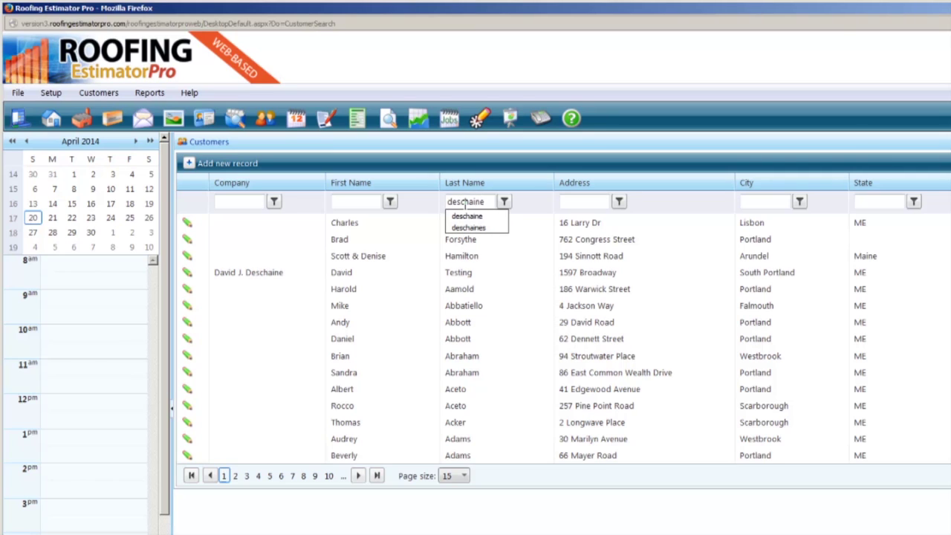
click(482, 229)
click(505, 201)
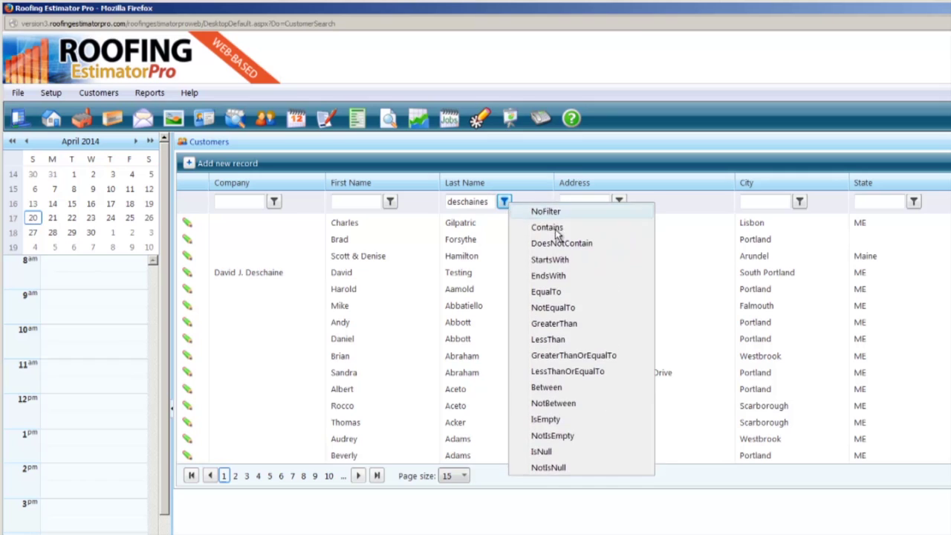
click(559, 232)
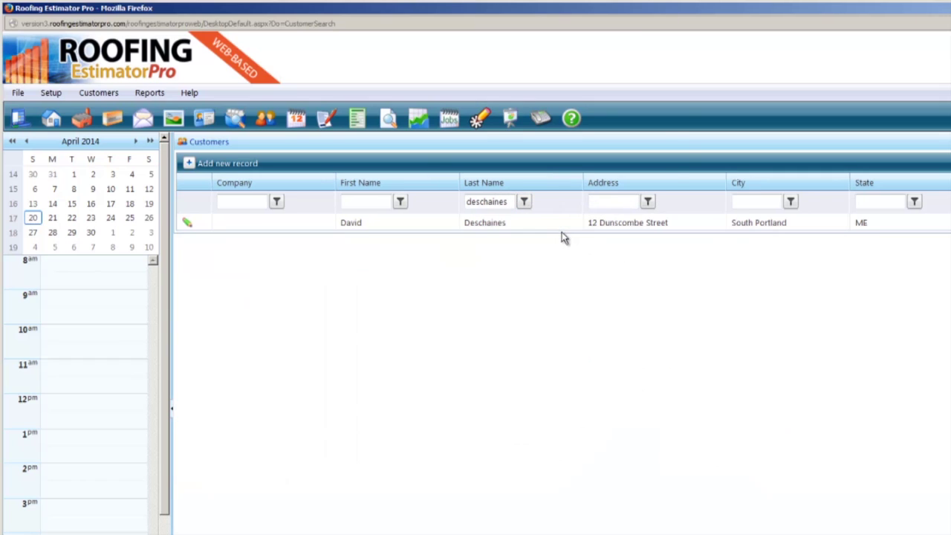
click(190, 225)
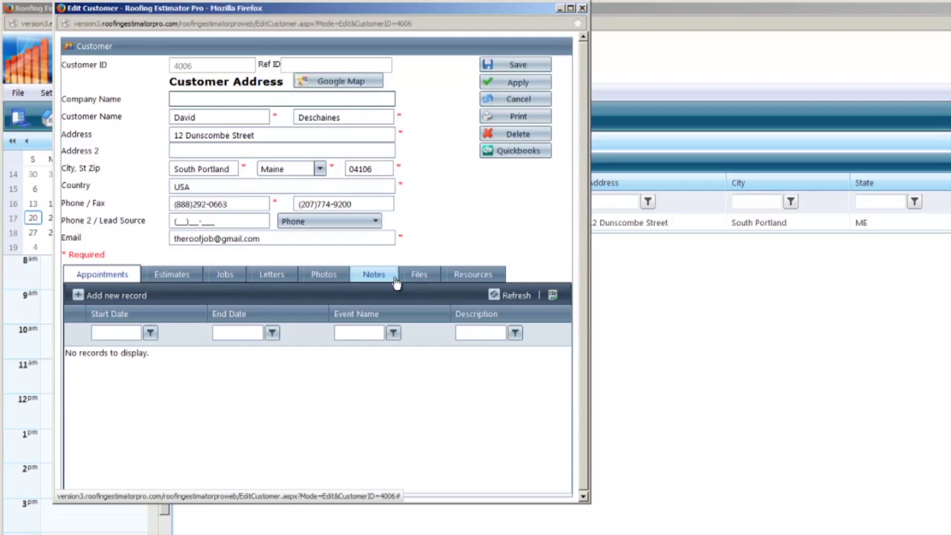
- Start a new appointment from David Deschaines's empty Appointments tab
click(127, 297)
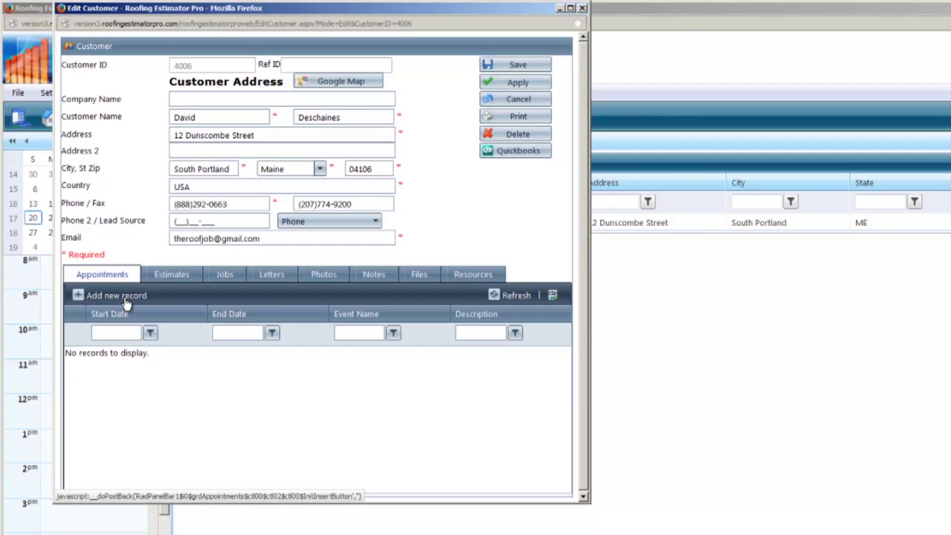
click(126, 300)
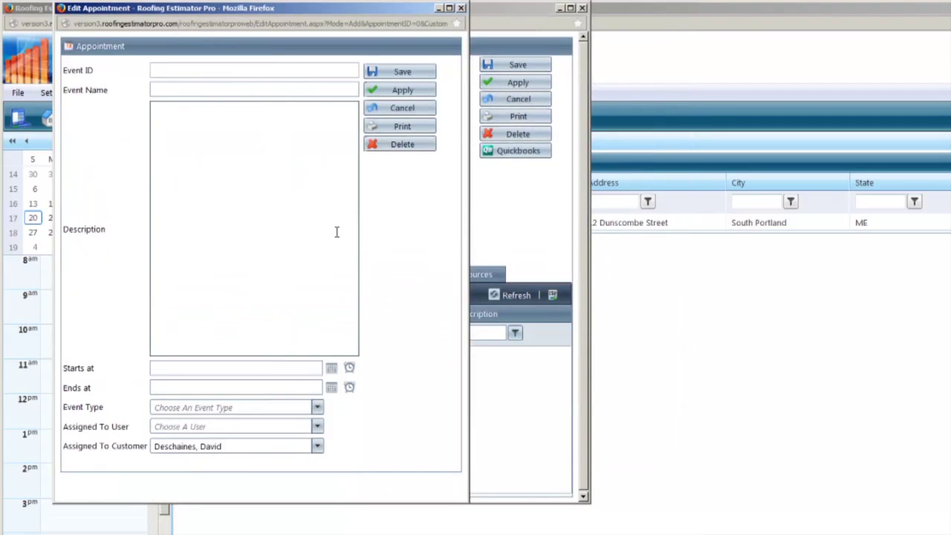
- Enter 'Roofing Estimate' as the appointment's event name
click(223, 89)
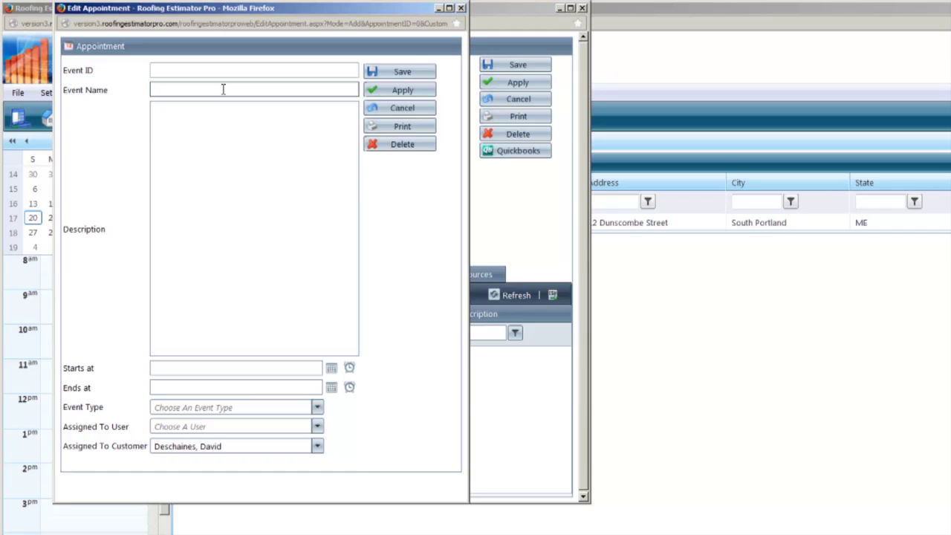
text(Roofing Estimate)
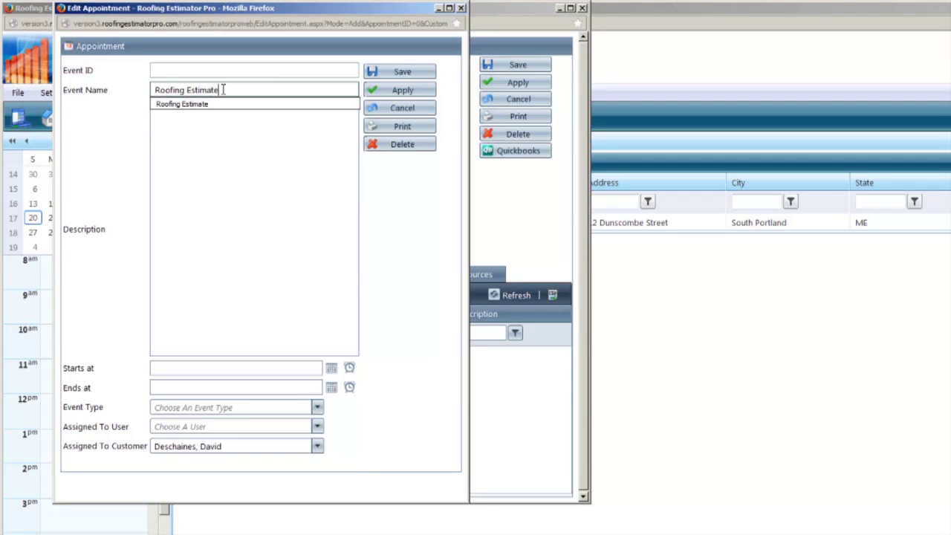
key(Tab)
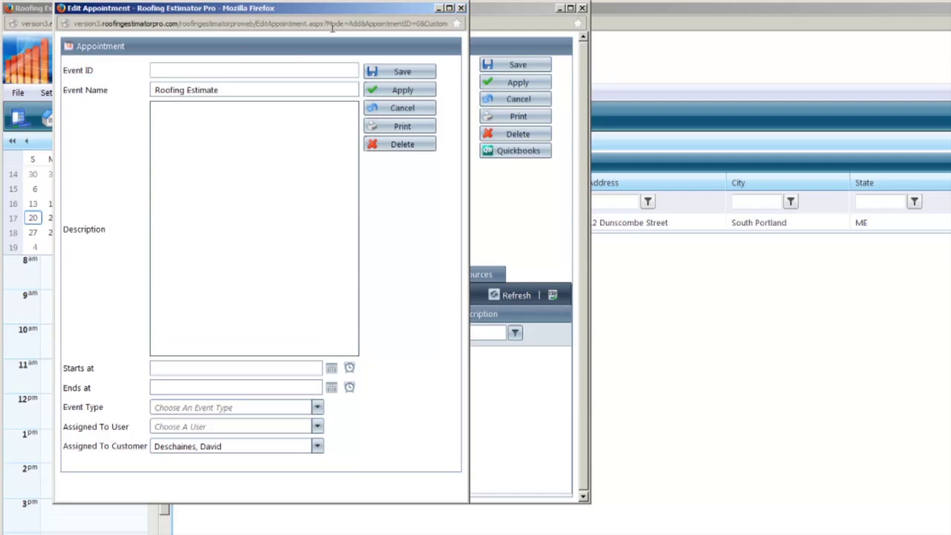
- Copy 'Roofing Estimate' into the Description and add the South Portland address lines
drag(231, 90, 132, 93)
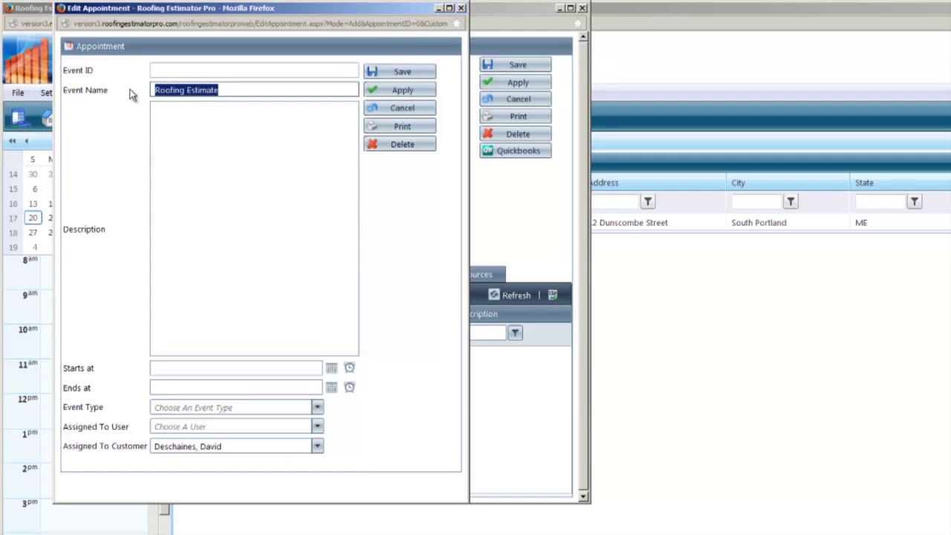
right_click(183, 92)
click(205, 132)
click(208, 124)
right_click(208, 124)
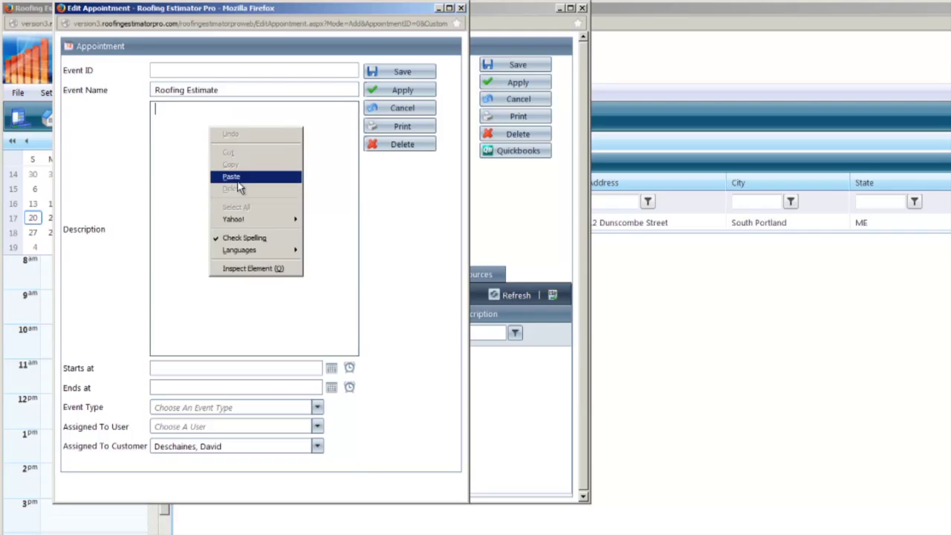
click(240, 179)
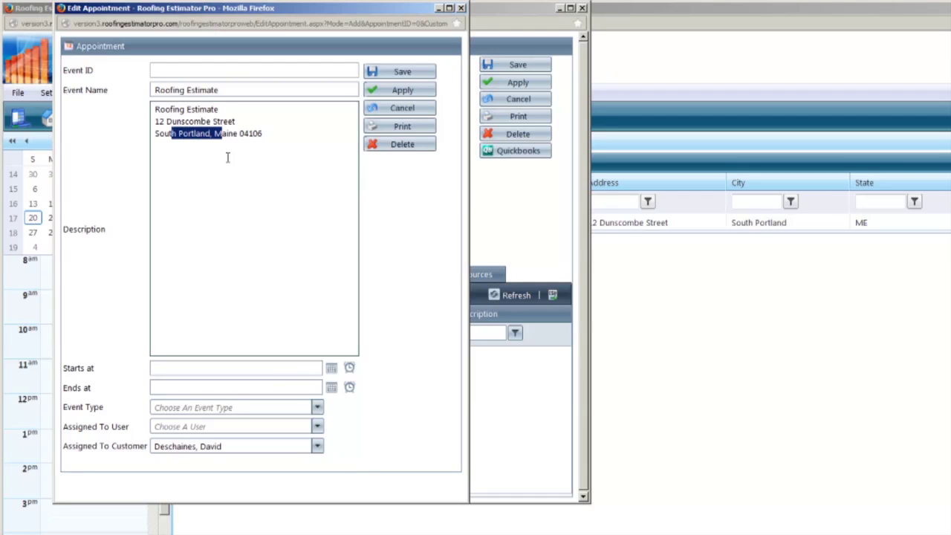
drag(176, 141, 255, 174)
click(258, 179)
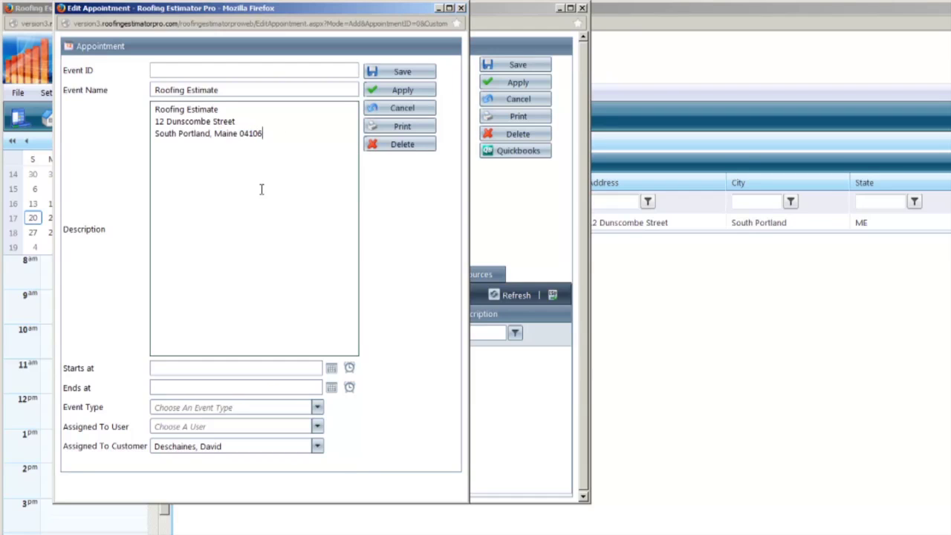
- Set the appointment to run from 4:00 PM to 6:00 PM
click(350, 371)
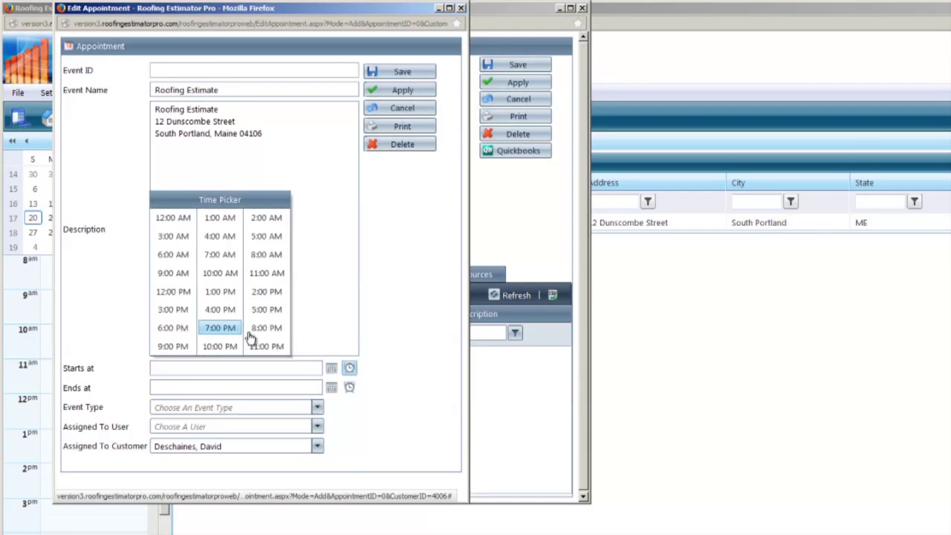
click(214, 312)
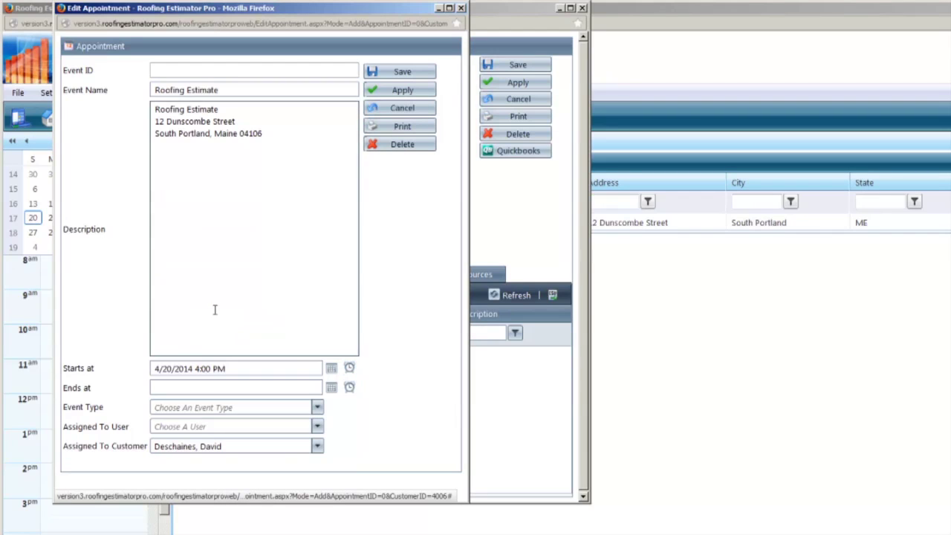
click(349, 387)
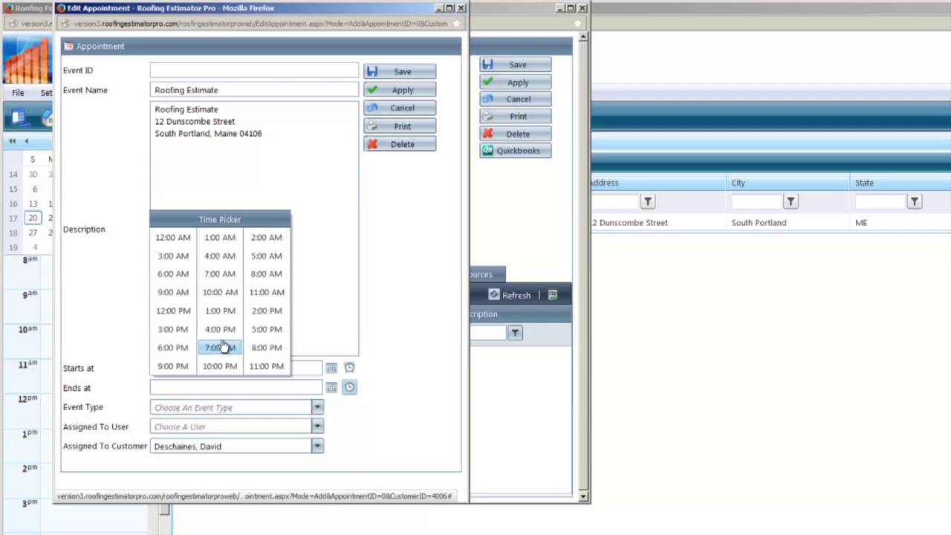
click(172, 347)
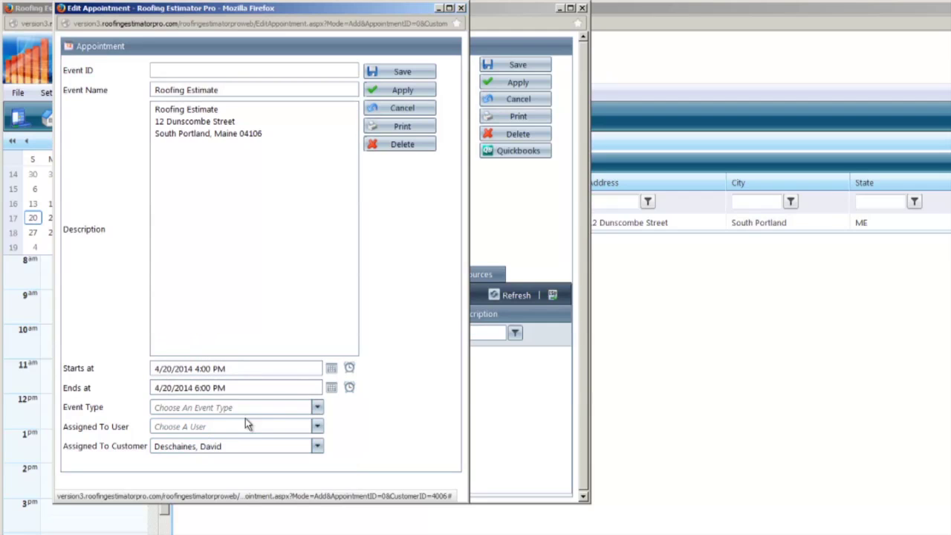
- Set event type Roofing Estimate, assign it to David, keep customer Deschaines, and apply
click(318, 410)
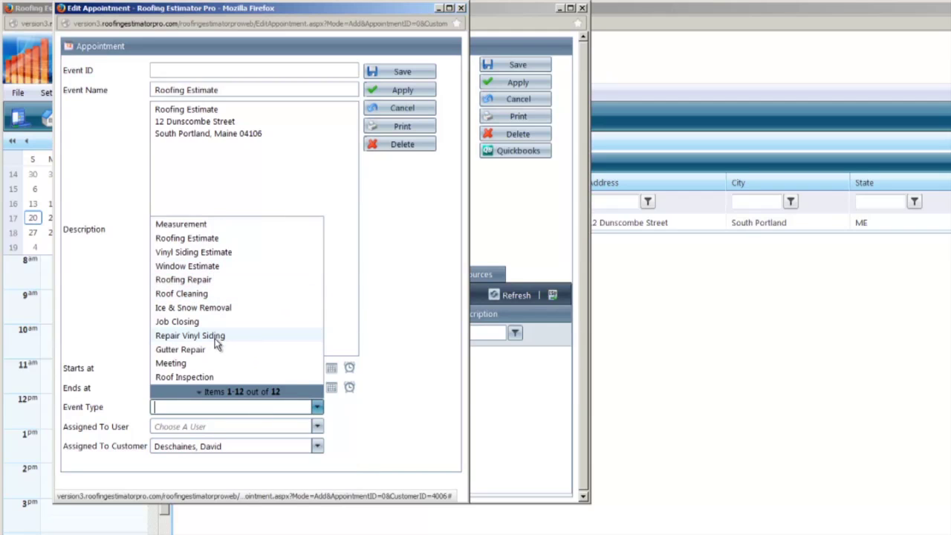
click(205, 239)
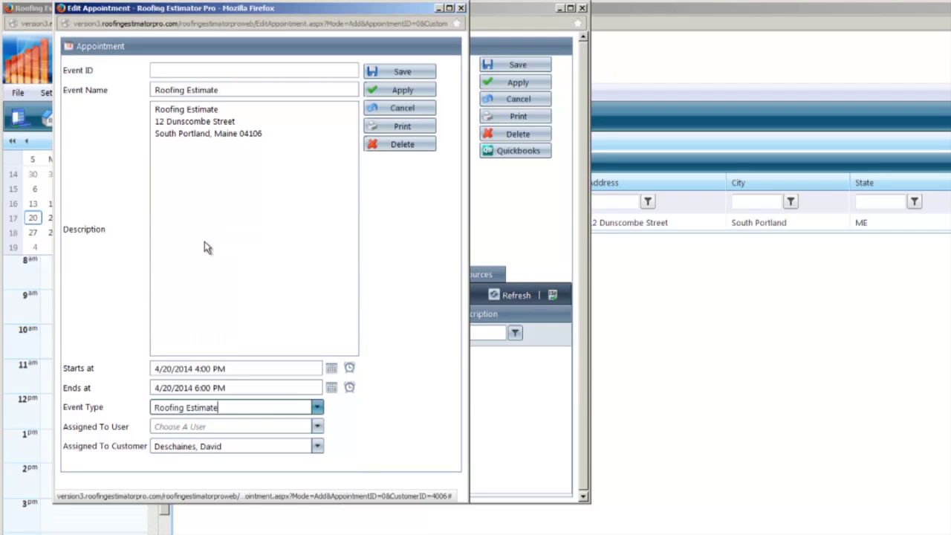
click(318, 428)
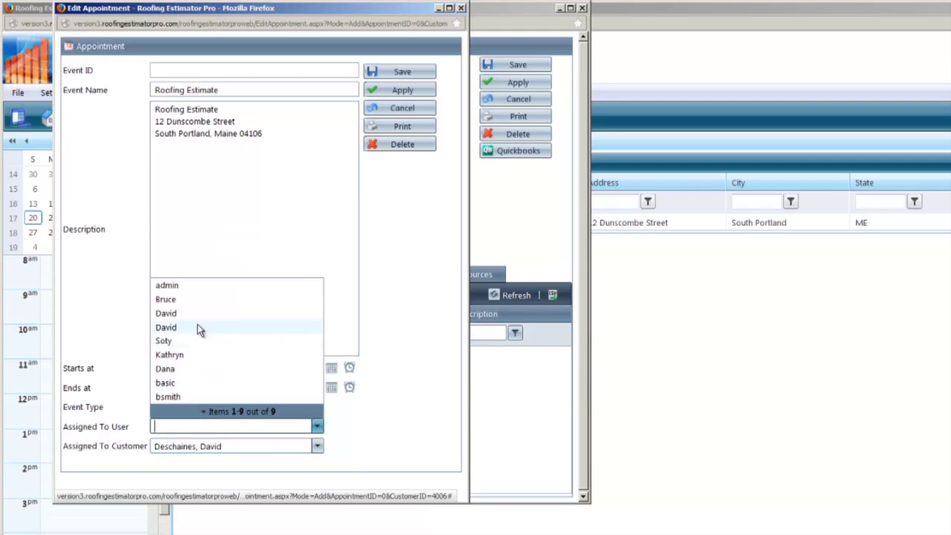
click(197, 327)
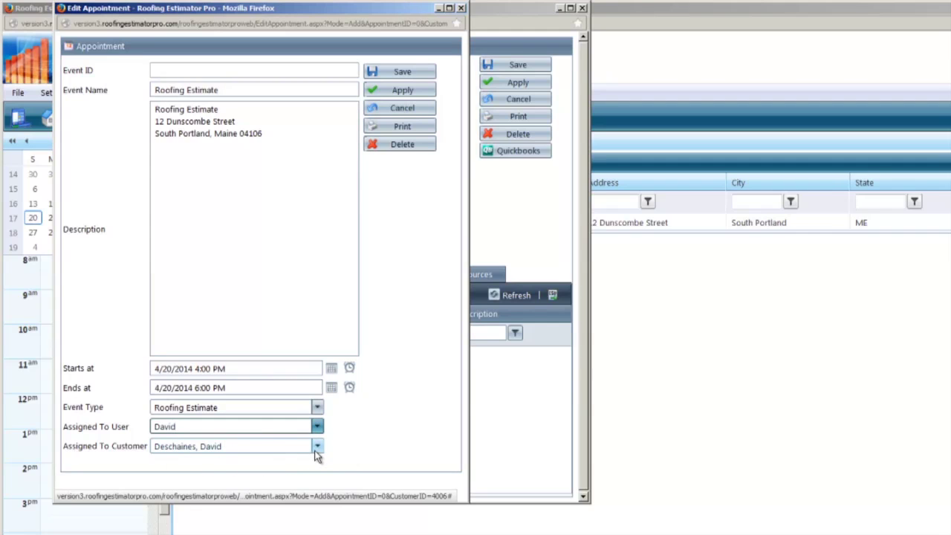
click(272, 446)
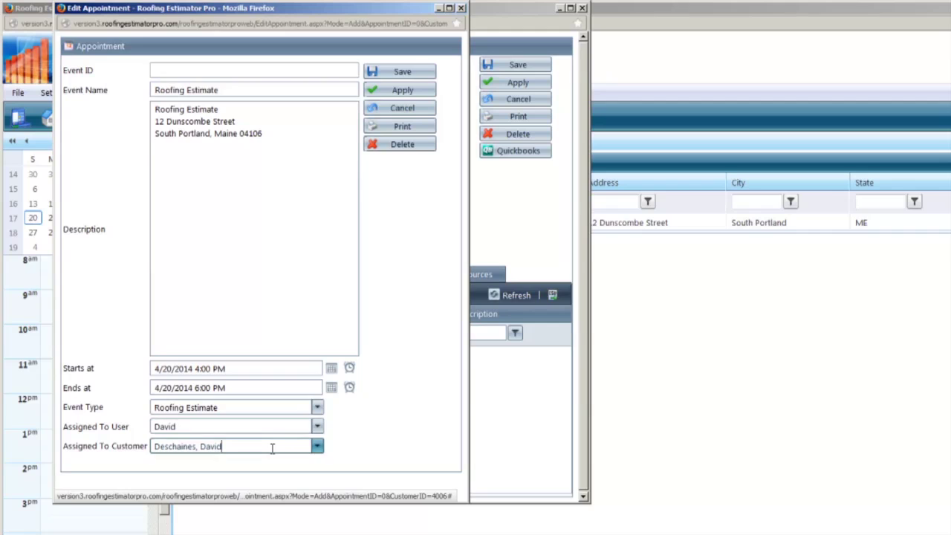
click(316, 448)
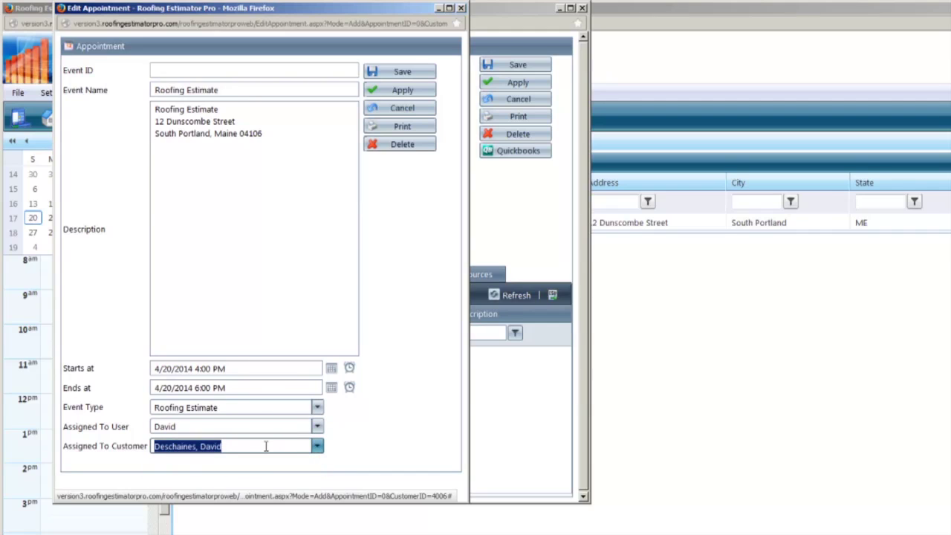
click(418, 92)
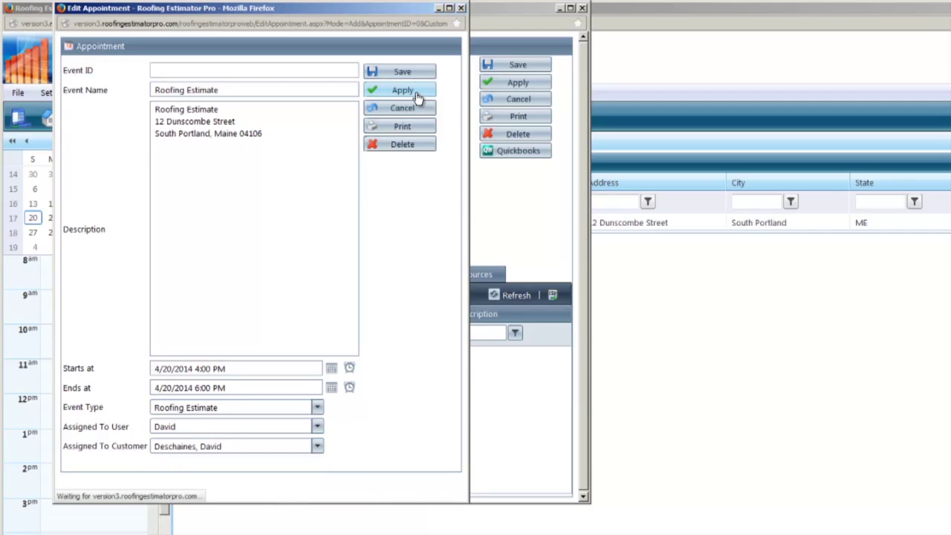
click(261, 272)
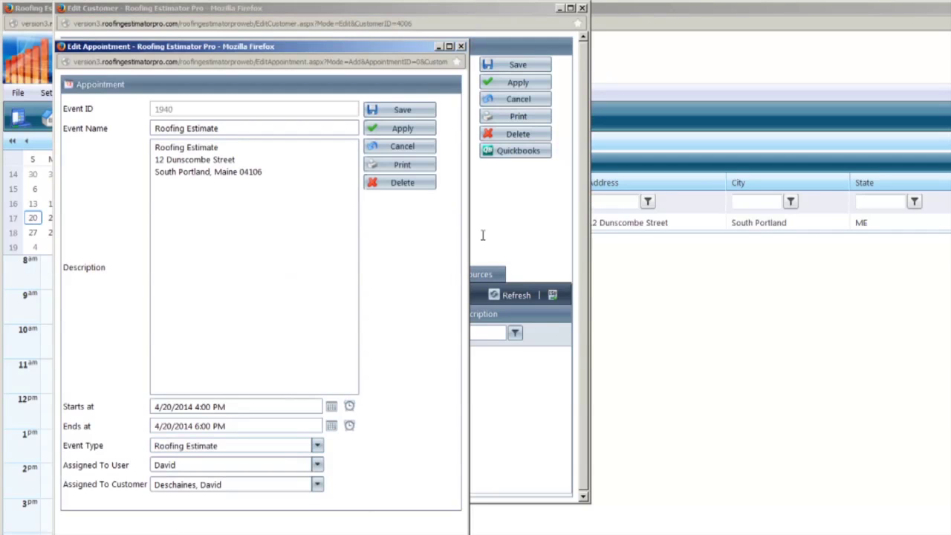
- Save and close the appointment, then open the customer's estimate 56
click(402, 110)
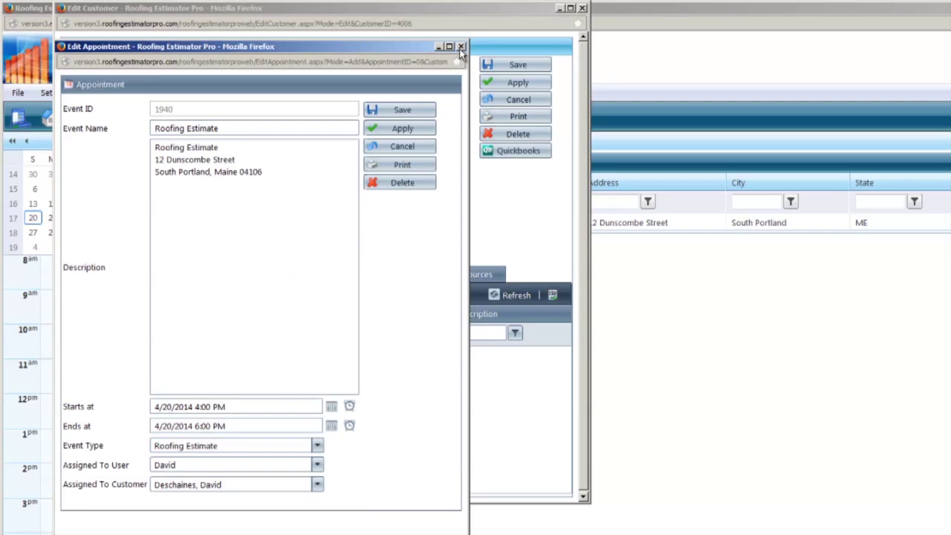
click(461, 46)
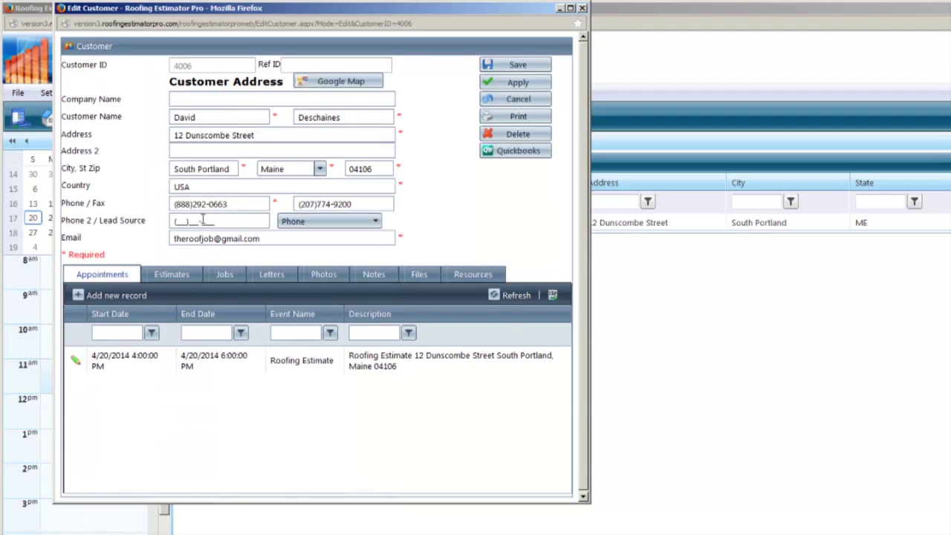
click(171, 274)
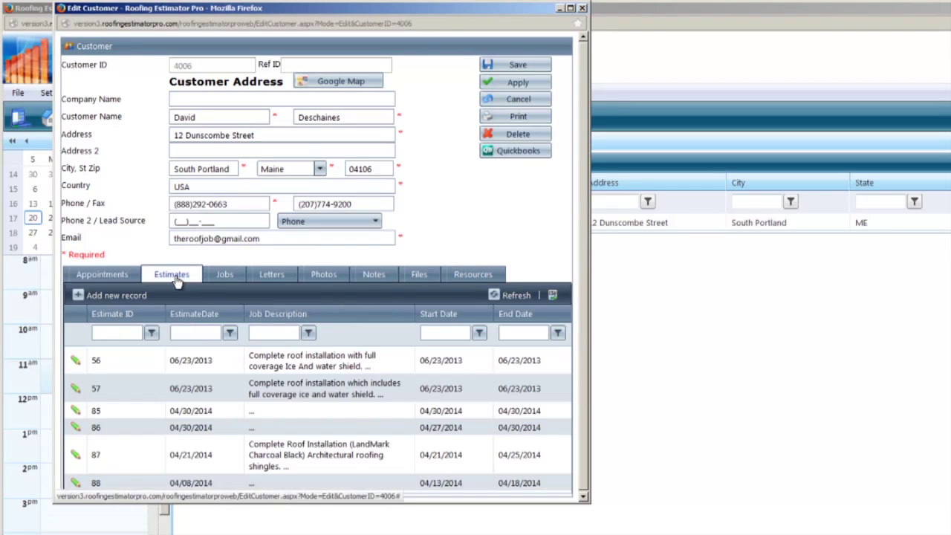
click(76, 360)
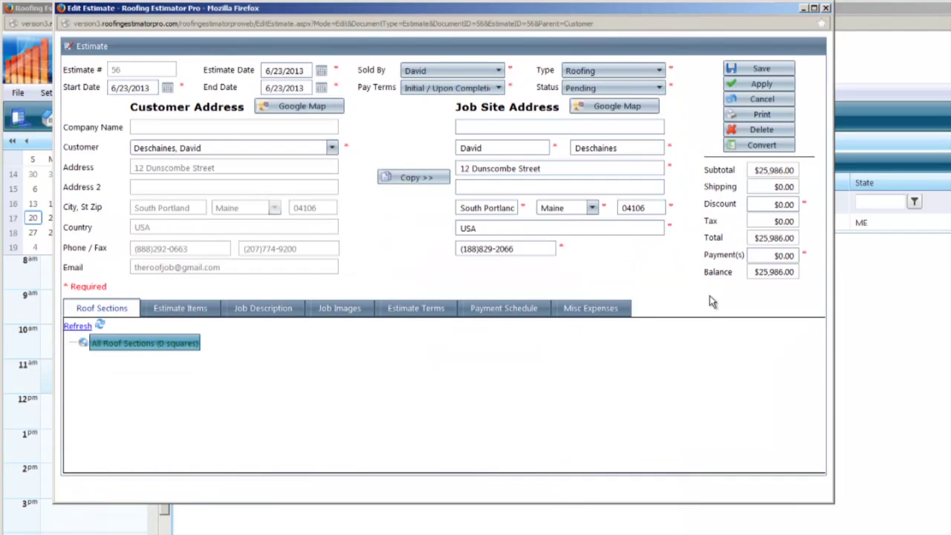
- Review estimate 56's Estimate Items and Roof Sections, then start a new line item
click(181, 310)
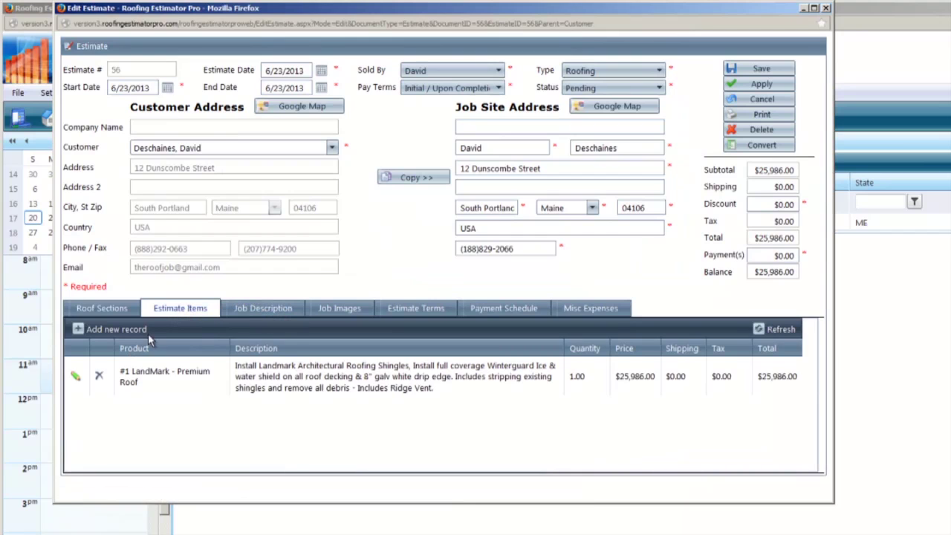
click(104, 309)
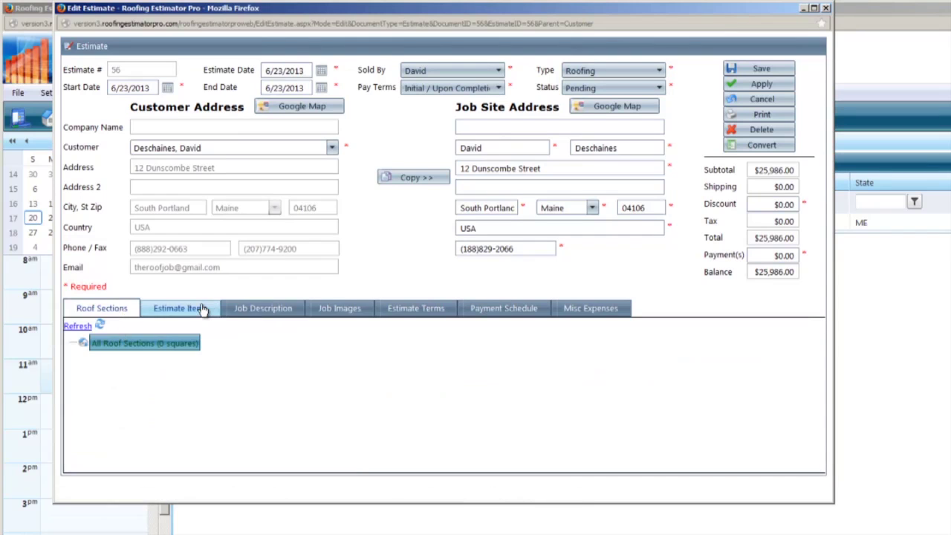
click(198, 311)
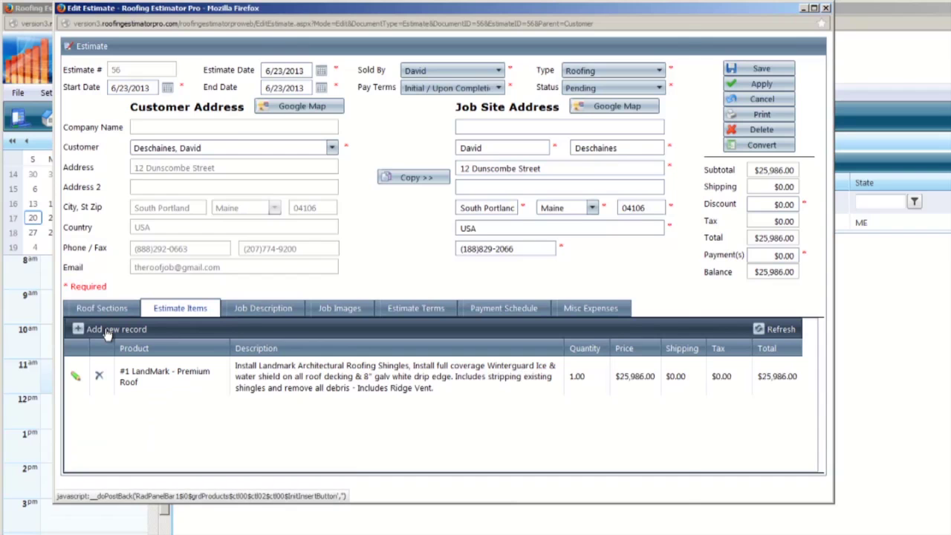
click(106, 333)
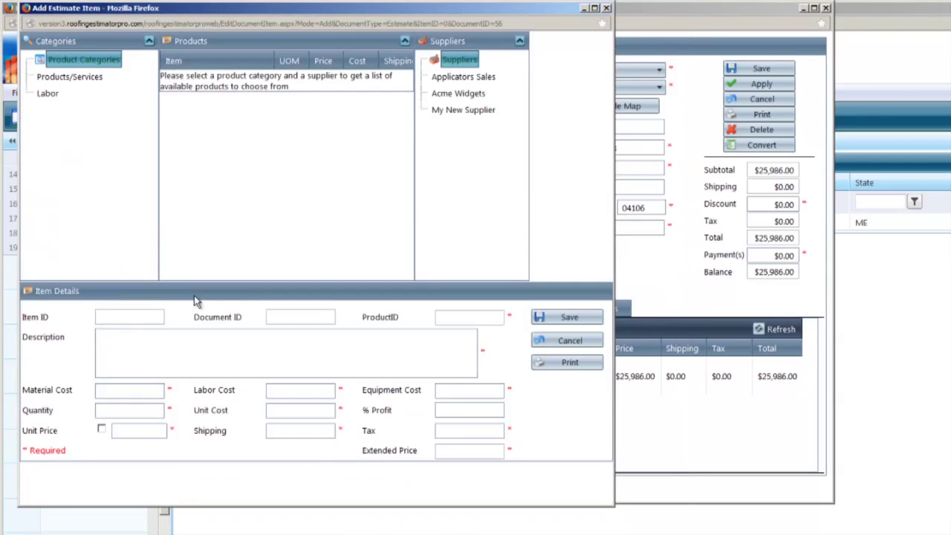
drag(494, 70, 489, 246)
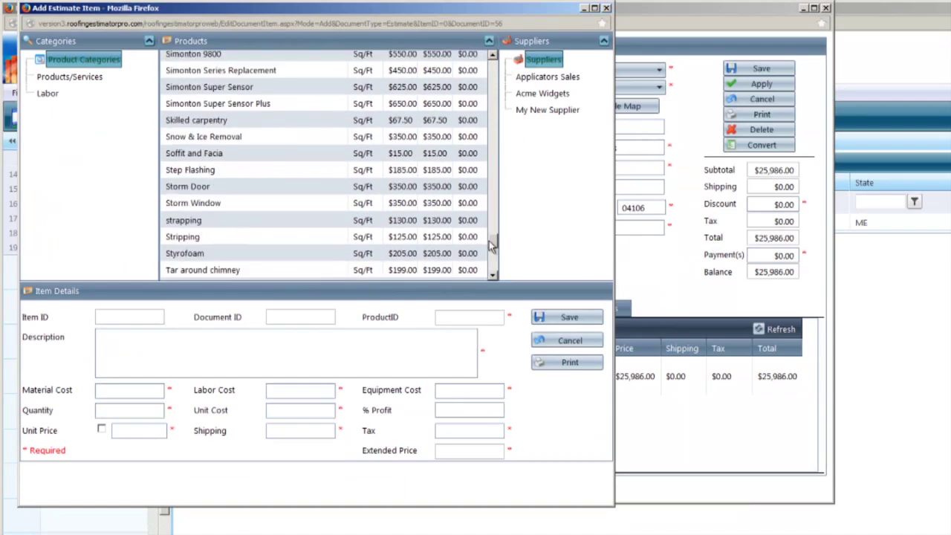
click(193, 210)
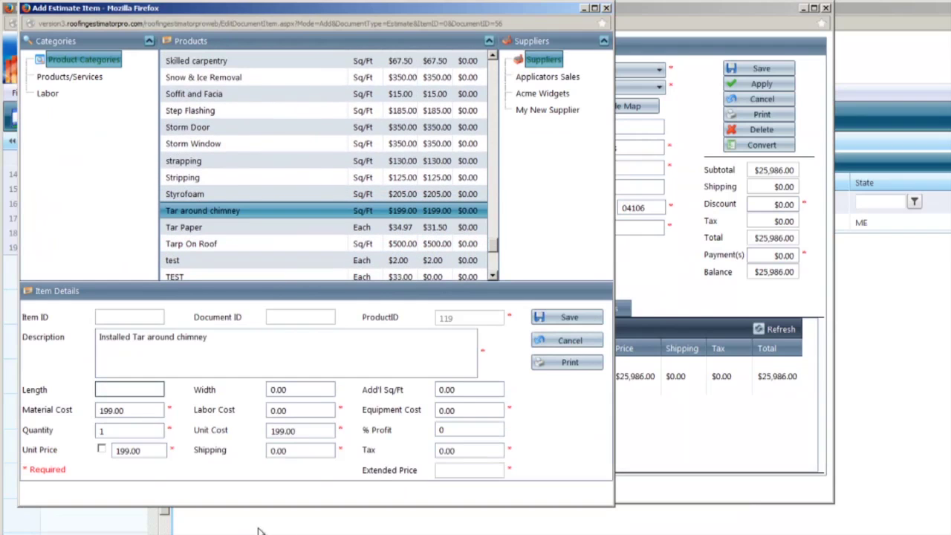
click(101, 449)
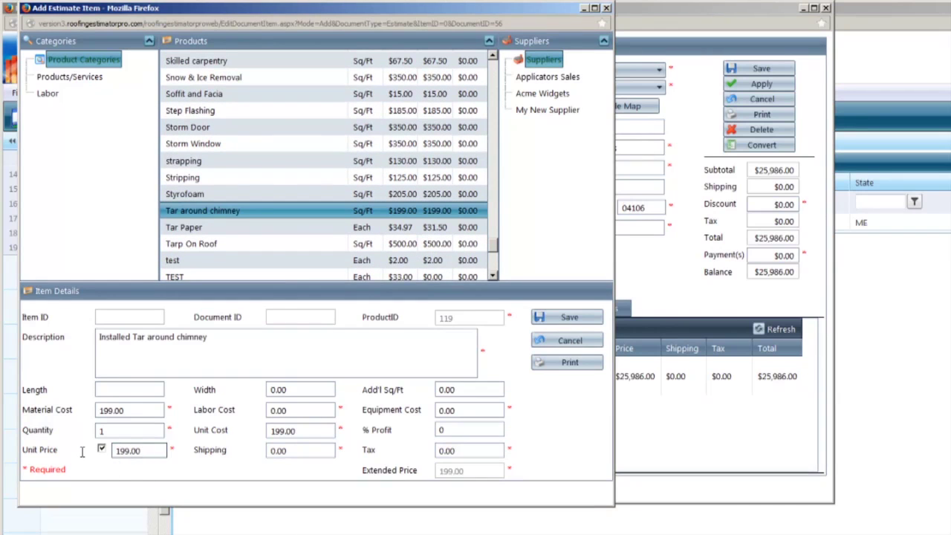
click(566, 317)
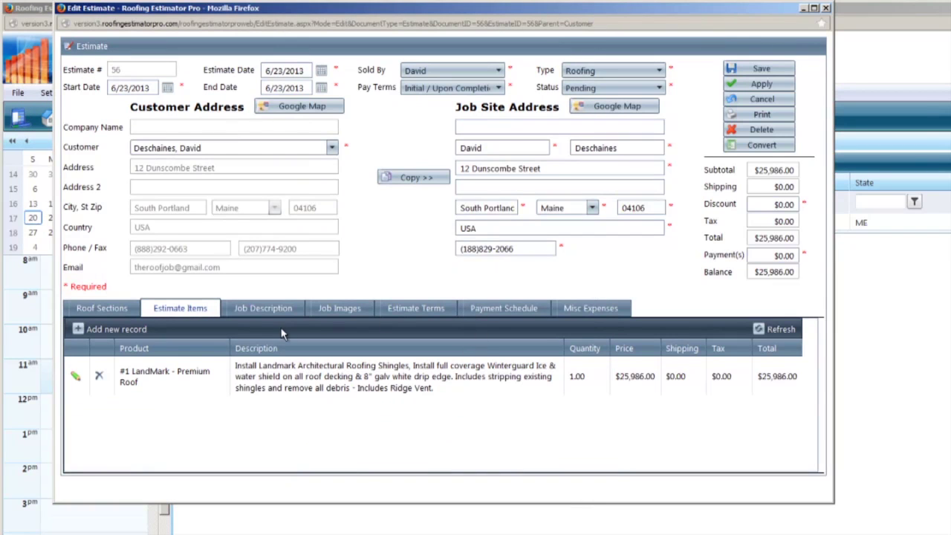
- Review the Job Description and Job Images, closing Bulk Image Upload without adding photos
click(263, 308)
drag(417, 392, 54, 401)
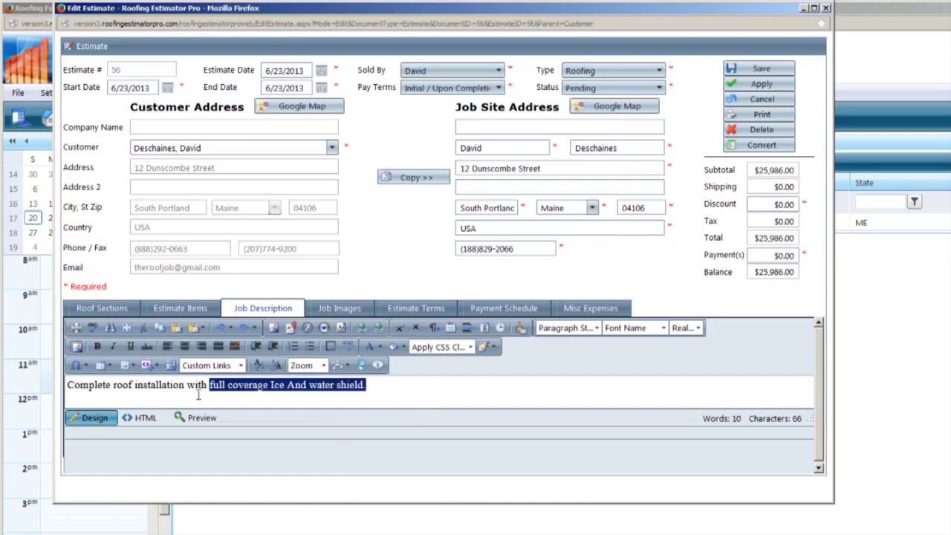
click(344, 308)
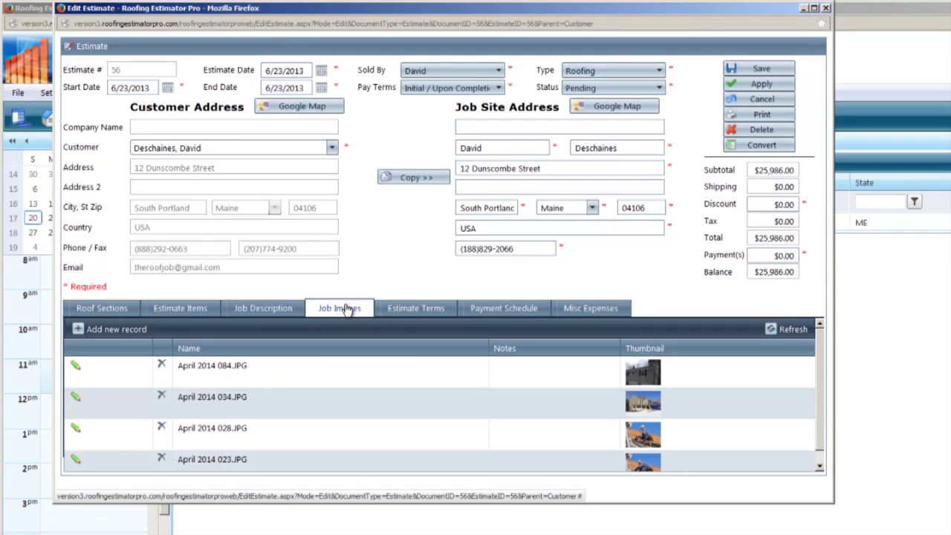
click(111, 329)
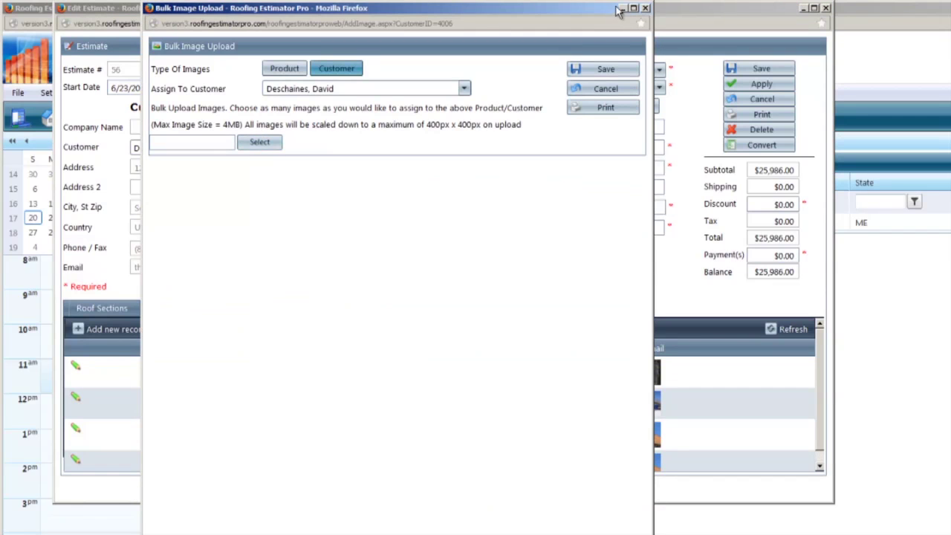
click(649, 7)
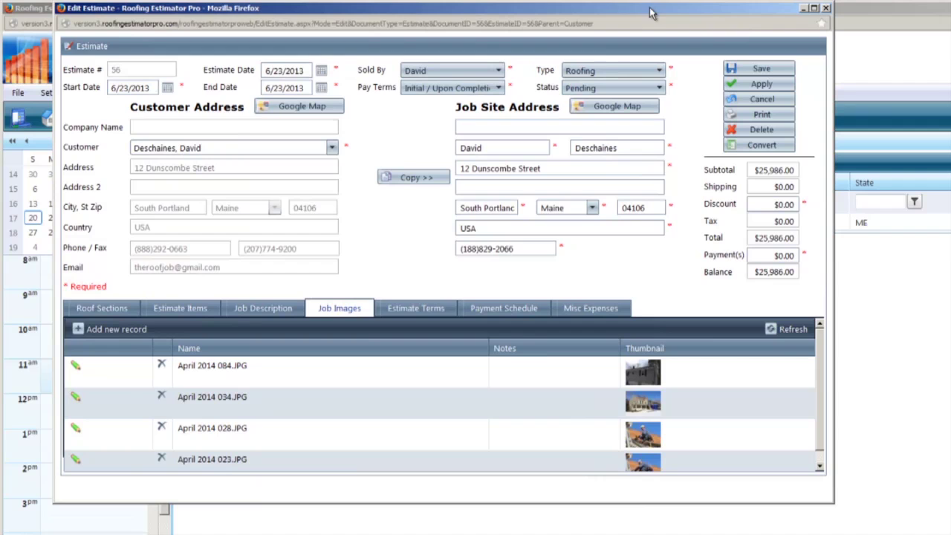
- Scroll through the Estimate Terms and make the terms editor taller
click(422, 306)
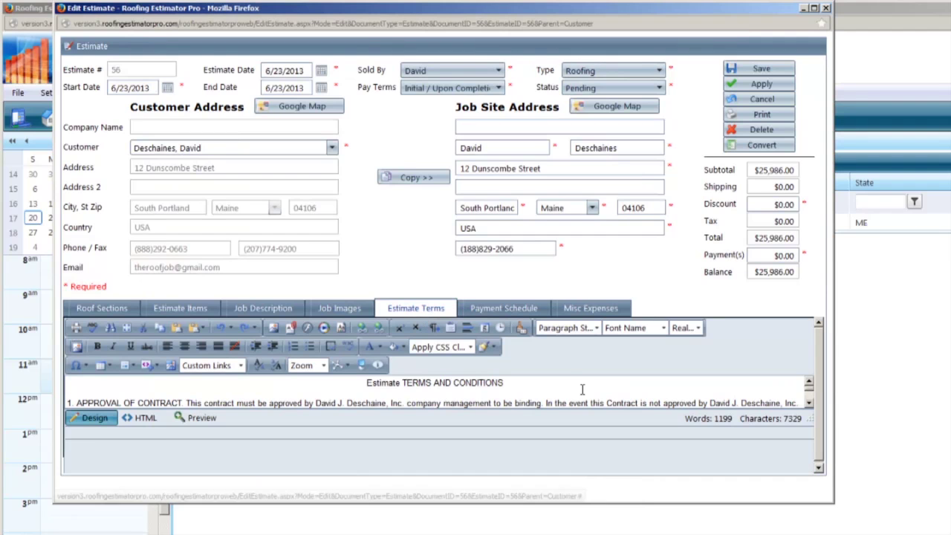
scroll(583, 389, down, 2)
scroll(580, 390, down, 3)
scroll(576, 390, down, 3)
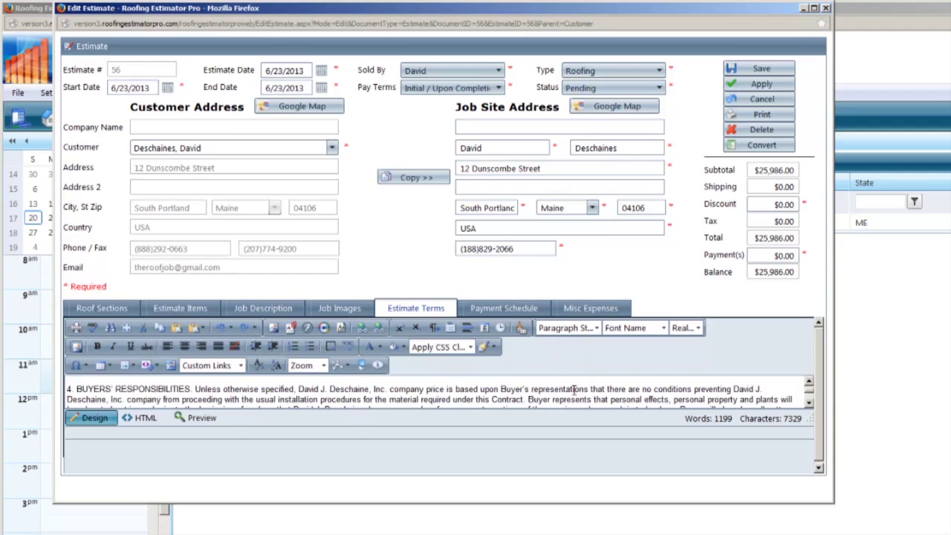
scroll(574, 390, down, 3)
drag(810, 421, 808, 478)
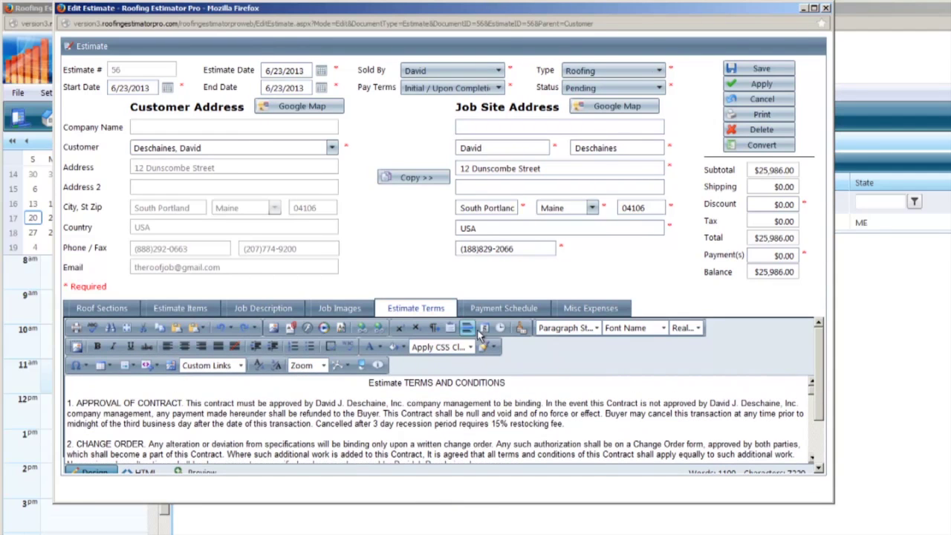
- View the Payment Schedule and the empty Misc Expenses list, starting a new expense
click(499, 309)
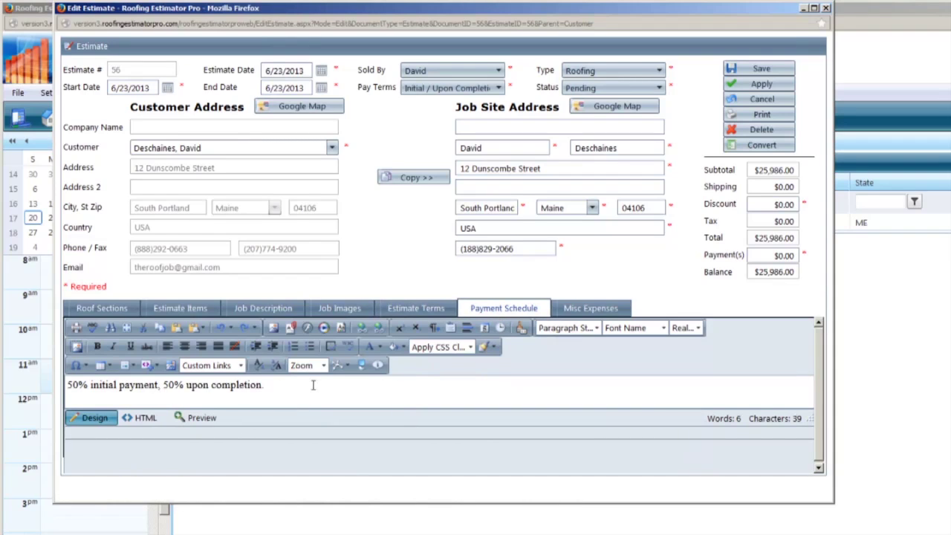
click(608, 312)
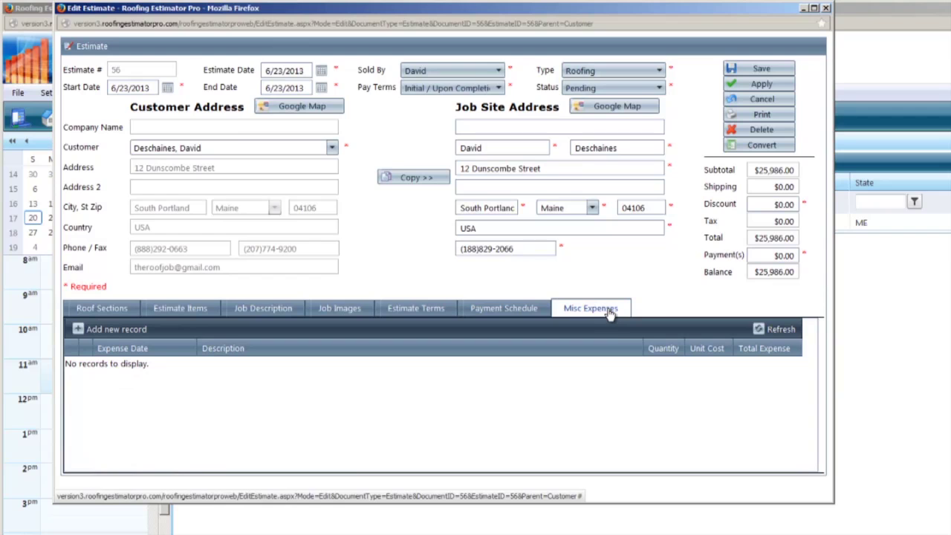
click(78, 329)
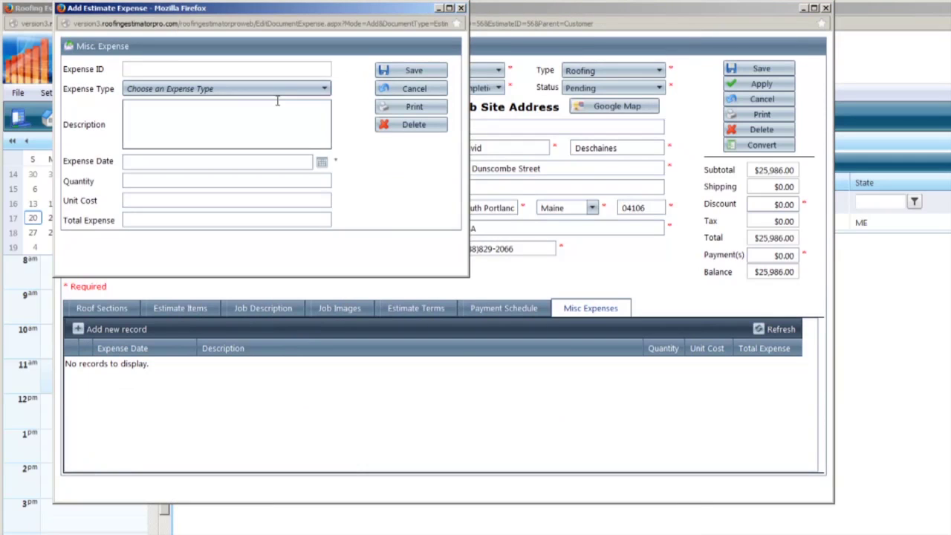
- Check the expense types and close the Misc. Expense form without adding one
click(273, 89)
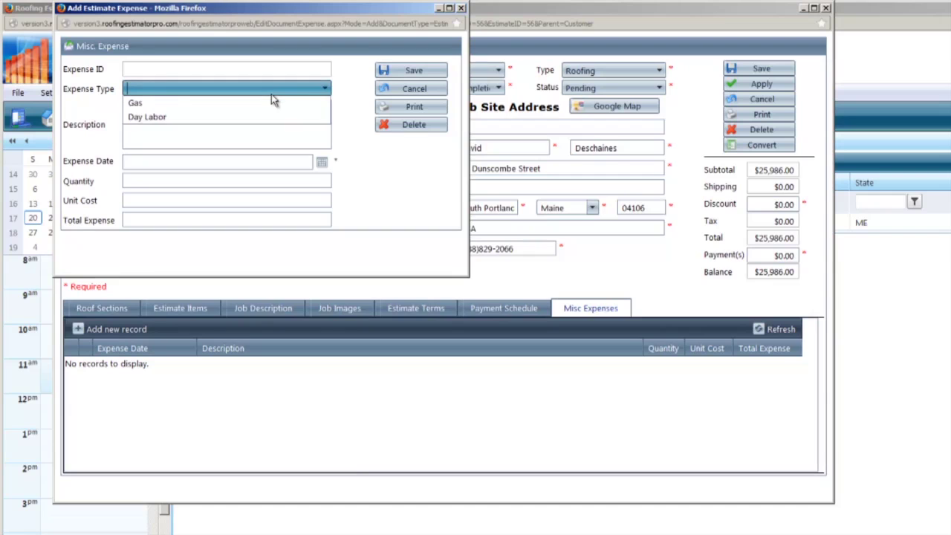
click(462, 9)
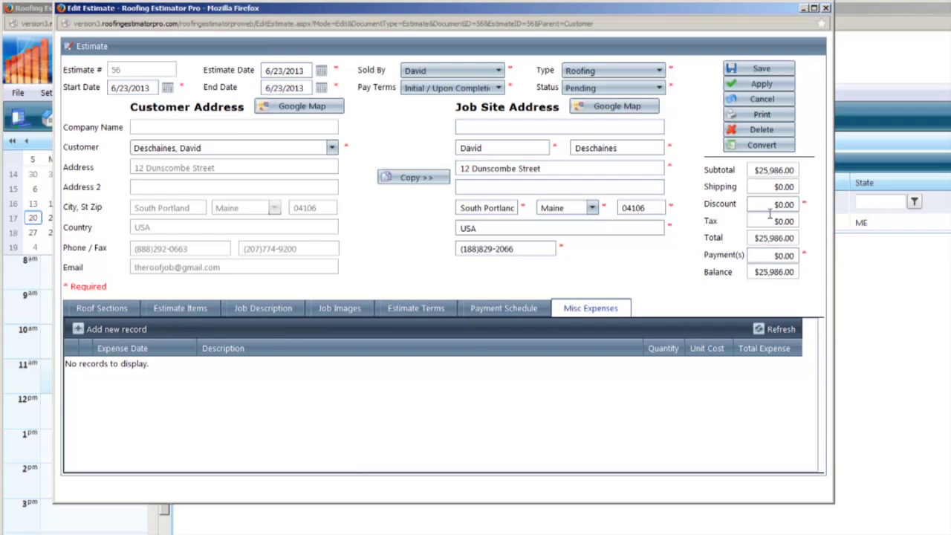
drag(762, 189, 829, 196)
click(794, 171)
- Enter 14500.00 as the payment and apply, leaving an $11,486 balance
drag(764, 255, 839, 258)
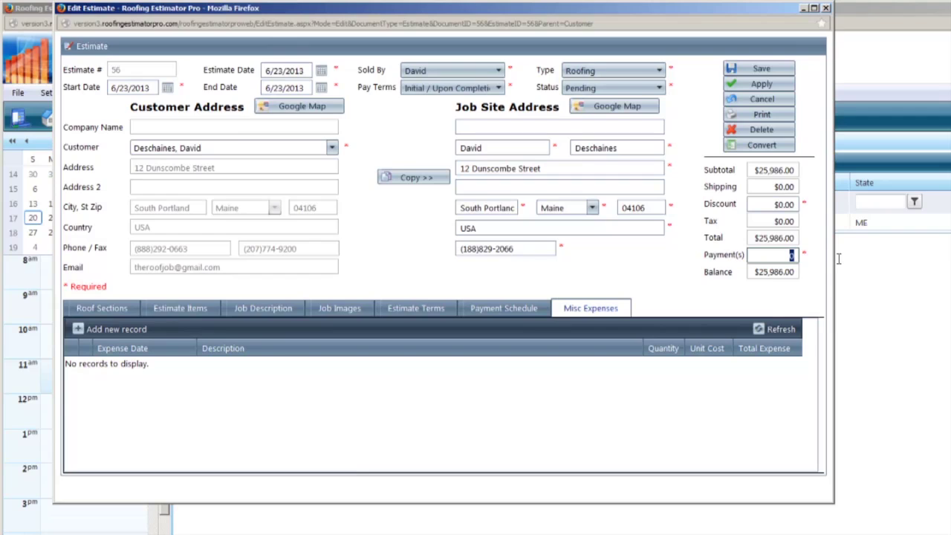
text(14500)
text(.00)
key(Tab)
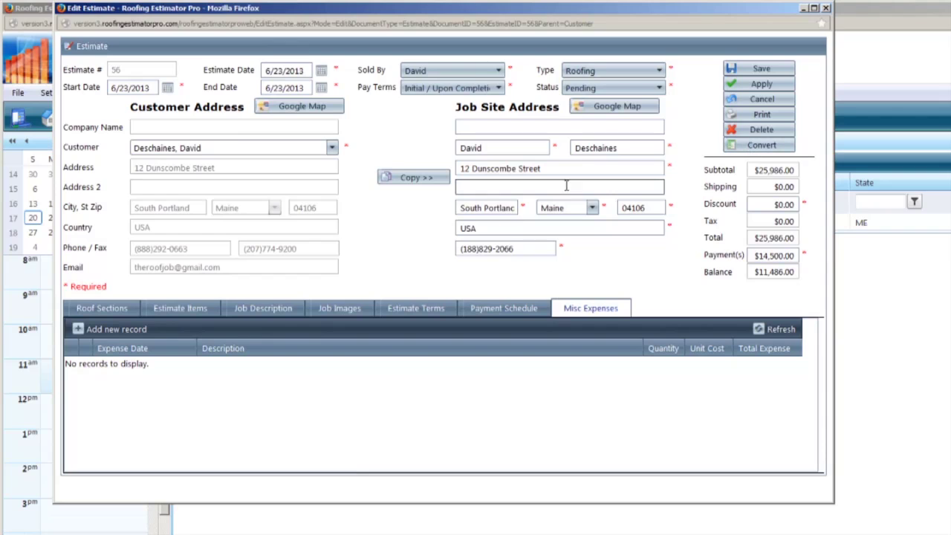
click(764, 87)
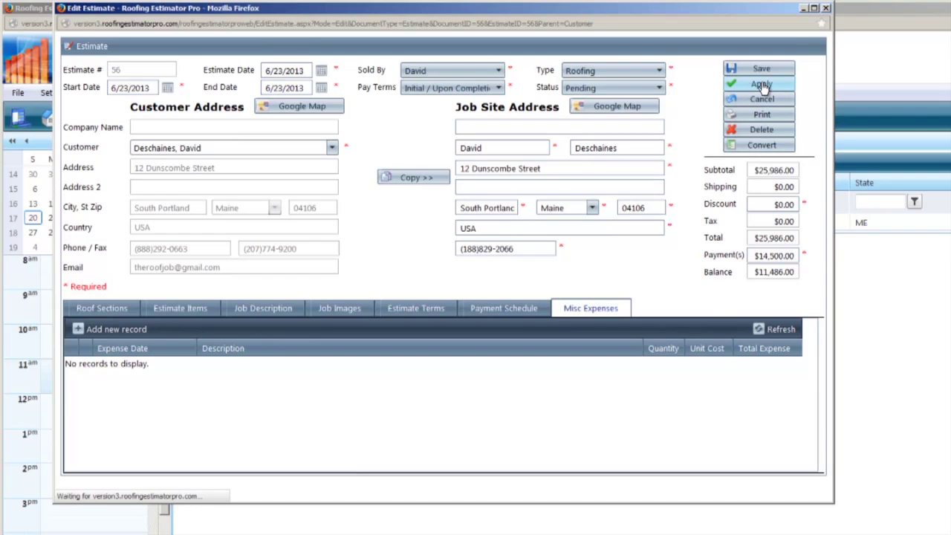
- Dismiss the save confirmation, generate the standard contract report, and page through its photos and terms pages
click(444, 272)
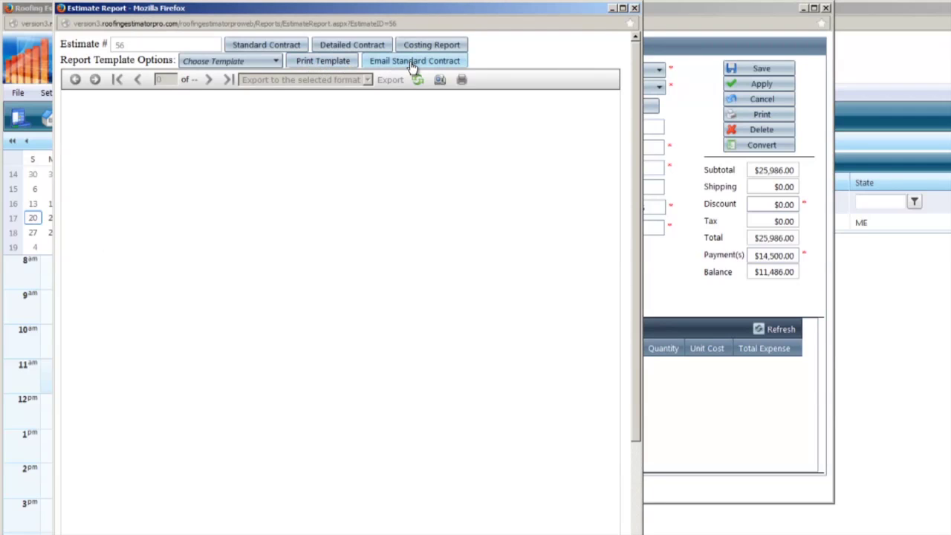
click(282, 50)
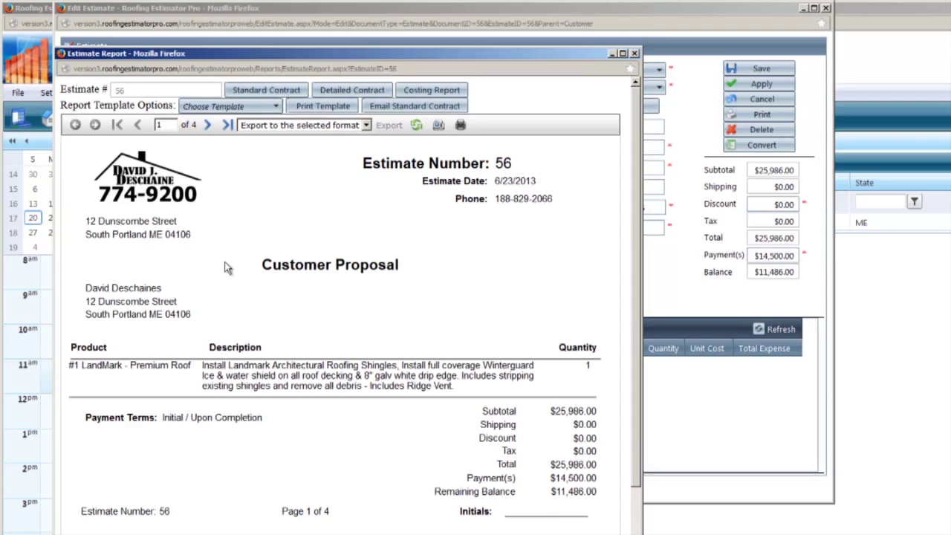
click(209, 126)
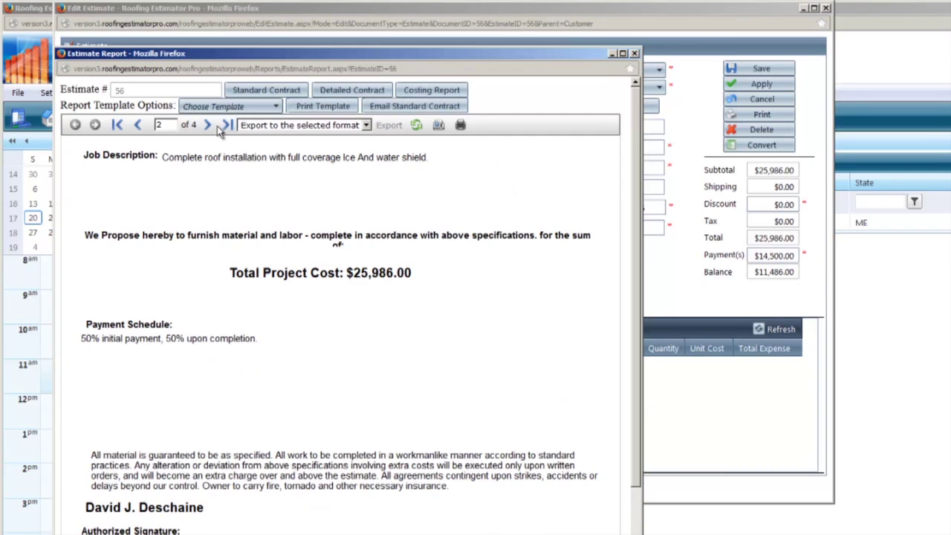
click(220, 126)
scroll(400, 446, down, 3)
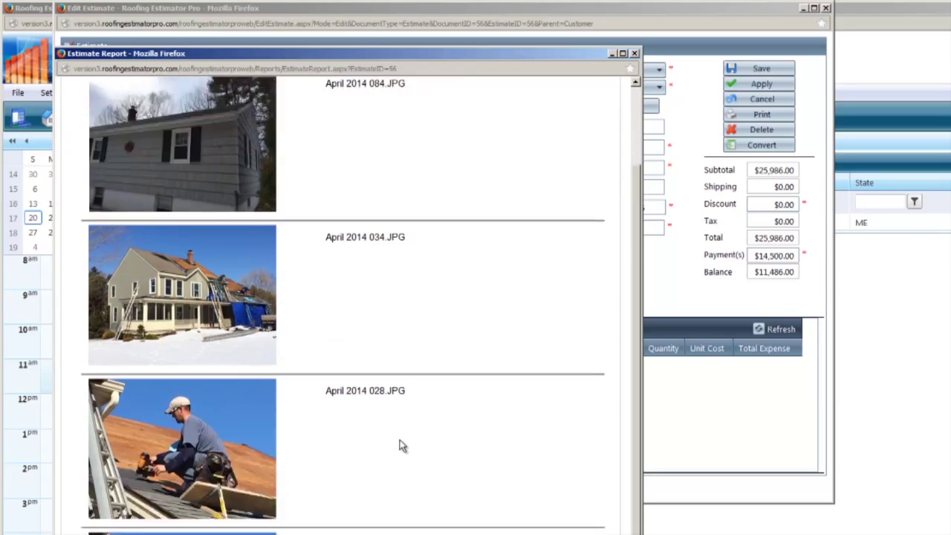
scroll(400, 446, down, 2)
scroll(400, 445, up, 5)
click(208, 125)
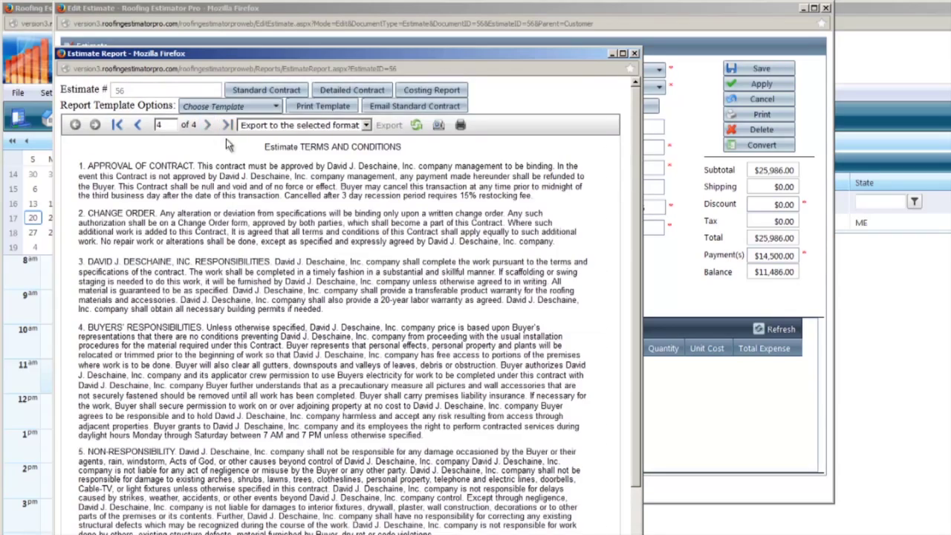
scroll(348, 314, down, 2)
scroll(347, 314, down, 3)
scroll(348, 314, up, 6)
- Export the estimate report in the Acrobat (PDF) file format
click(367, 127)
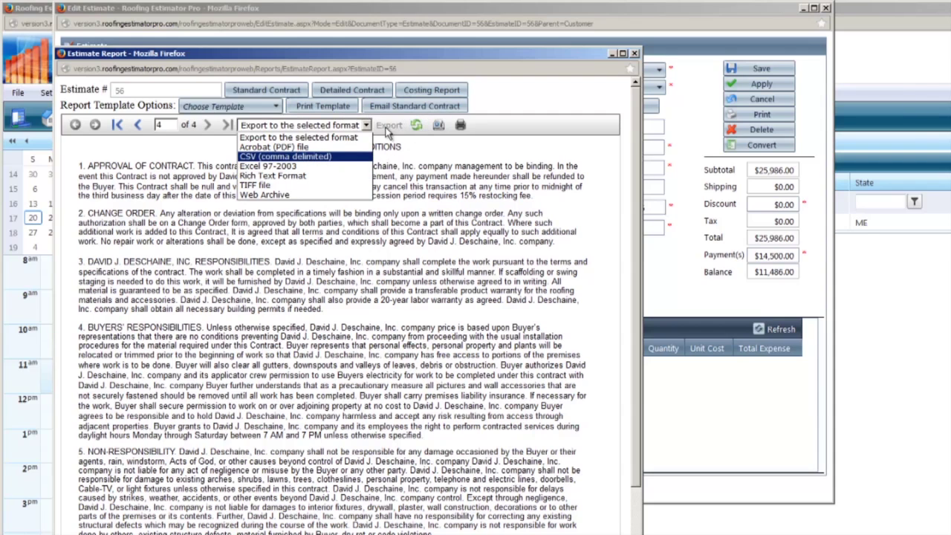
key(Up)
key(Return)
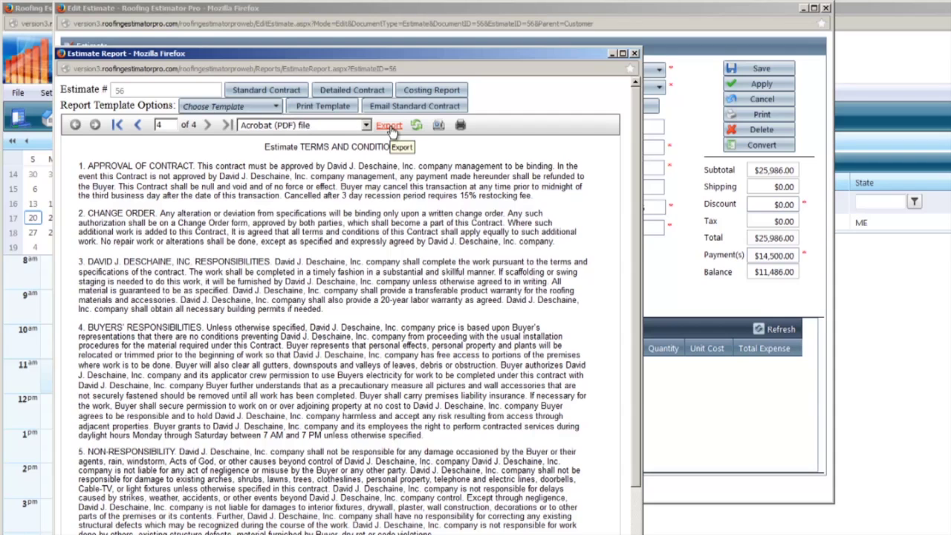
click(390, 125)
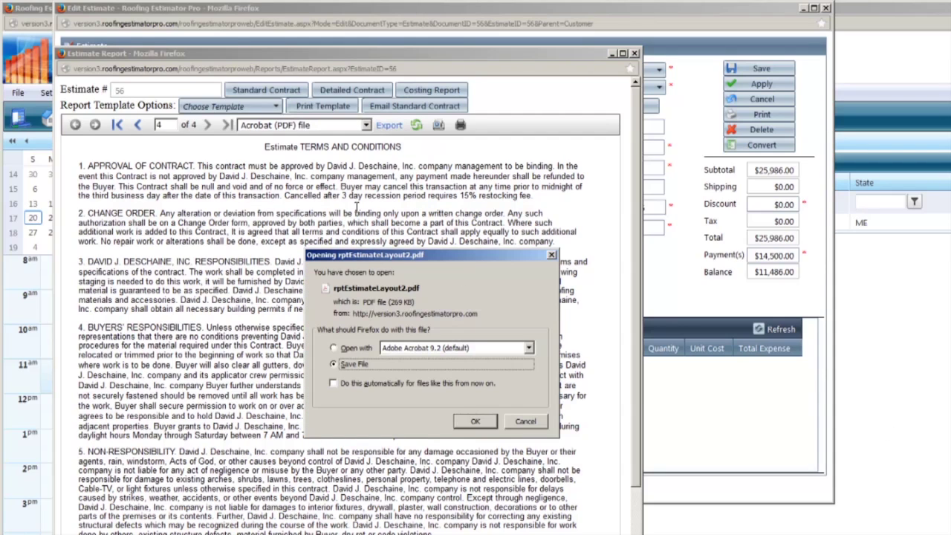
- Open the exported rptEstimateLayout2.pdf in Adobe Acrobat instead of saving it, then close Acrobat
click(359, 348)
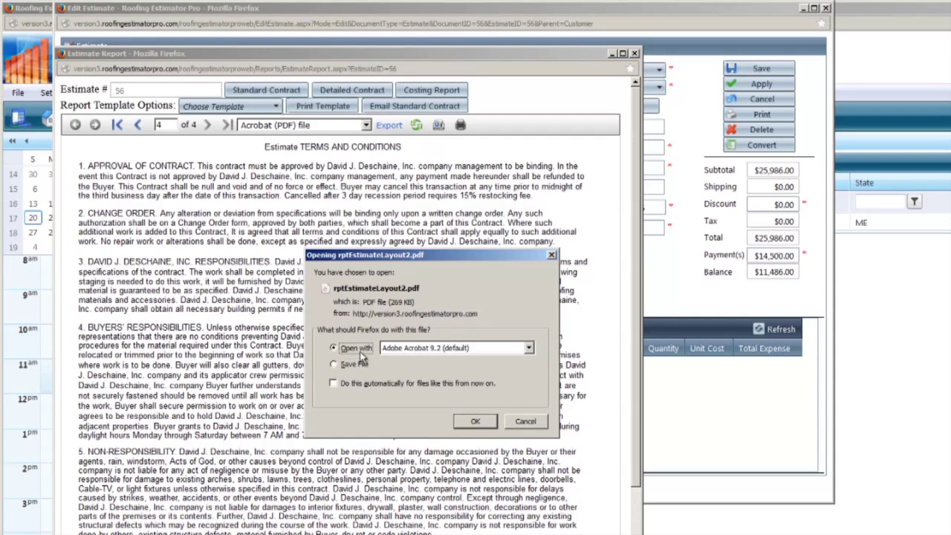
click(484, 423)
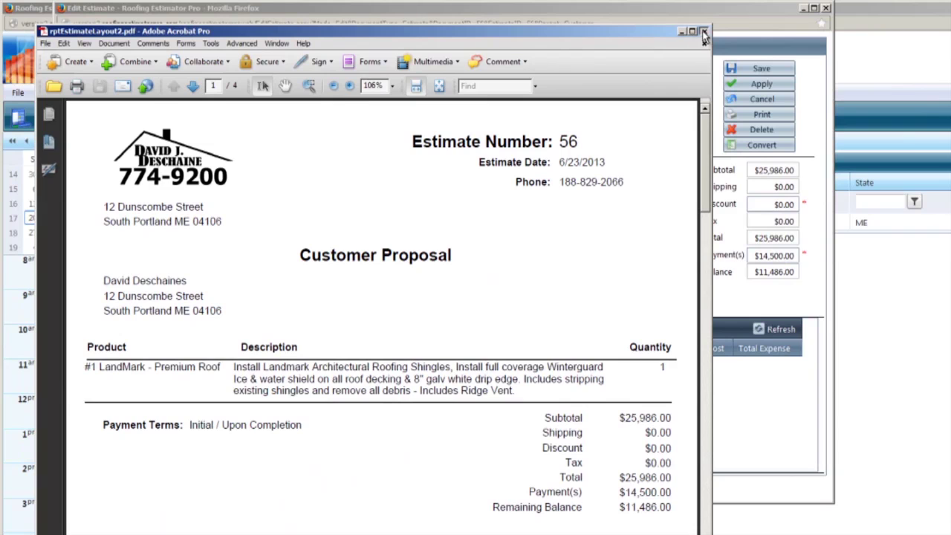
click(700, 35)
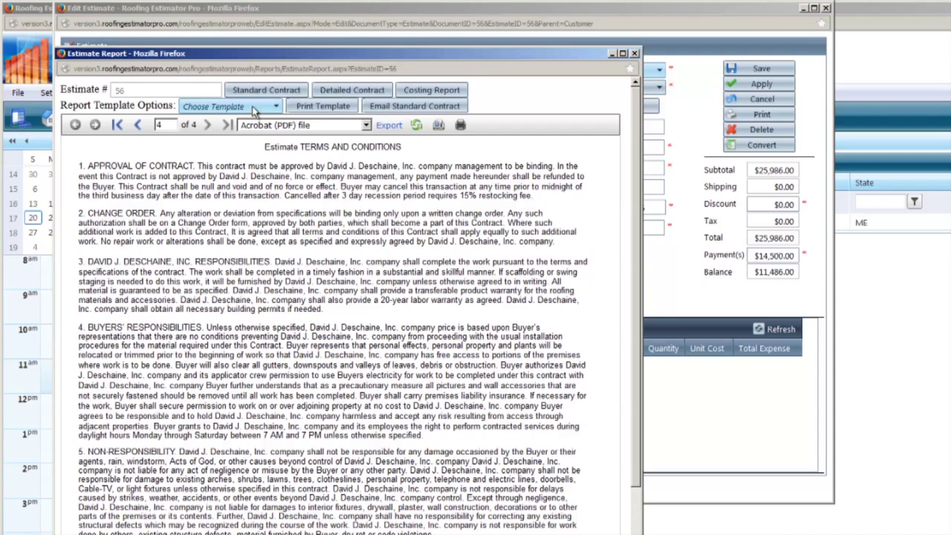
- Print estimate 56 using the Detailed Estimate report template
click(255, 107)
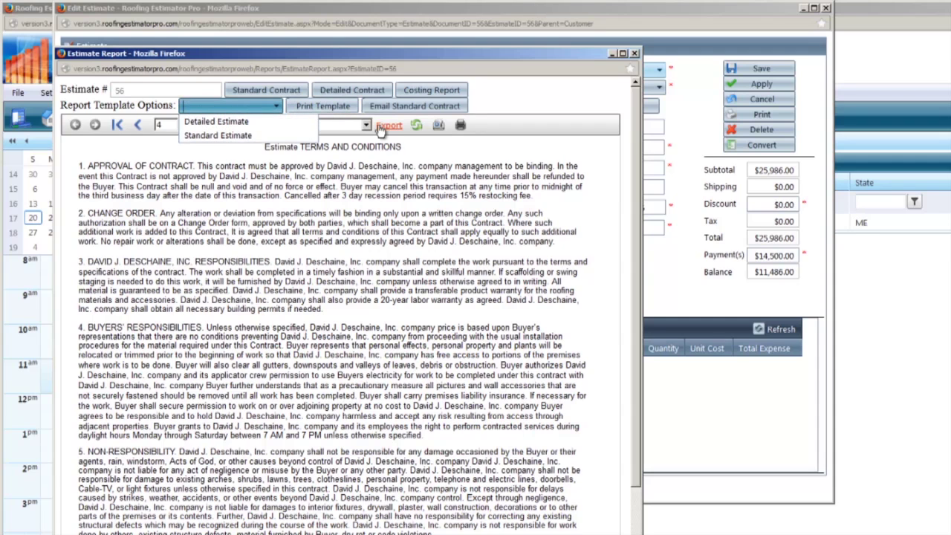
click(339, 111)
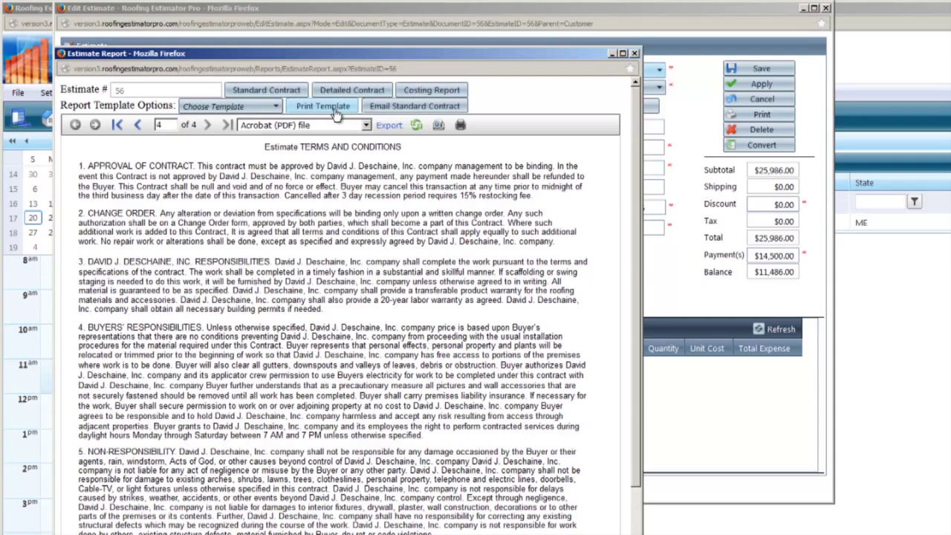
click(253, 107)
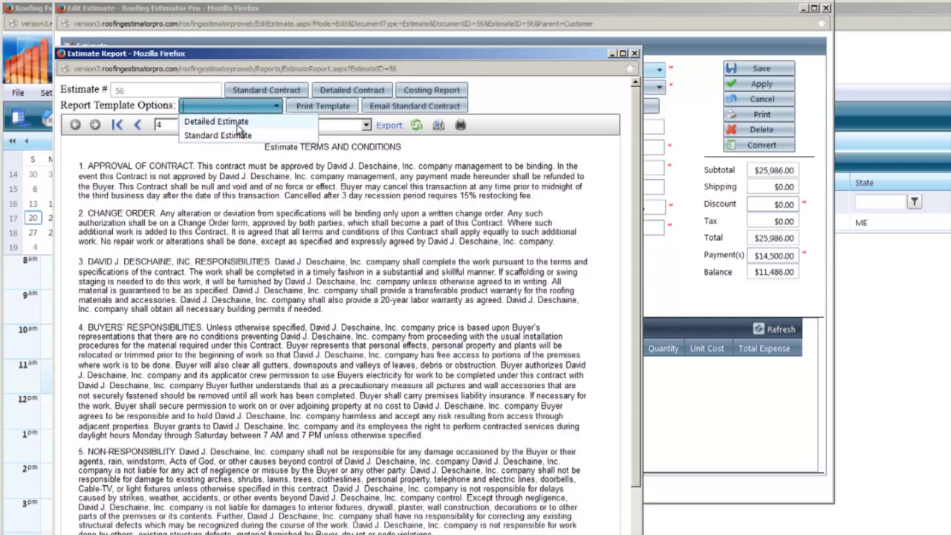
click(217, 120)
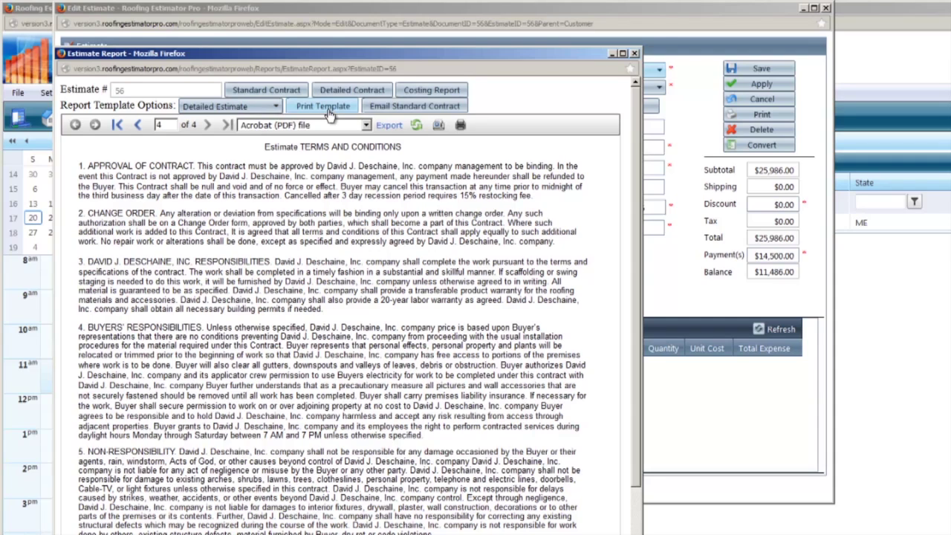
click(330, 113)
- Export and open the five-page Detailed Estimate PDF in Acrobat, then close Acrobat
click(389, 125)
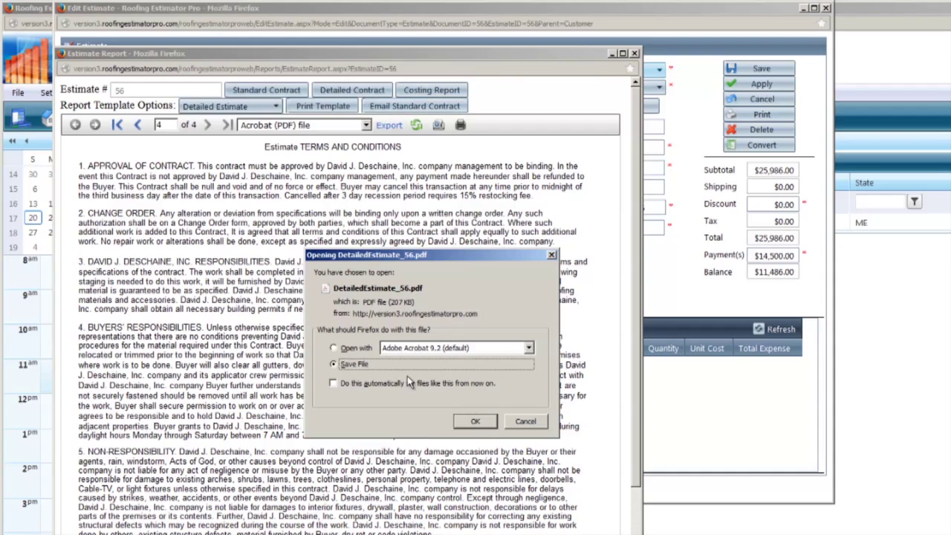
click(358, 349)
click(474, 421)
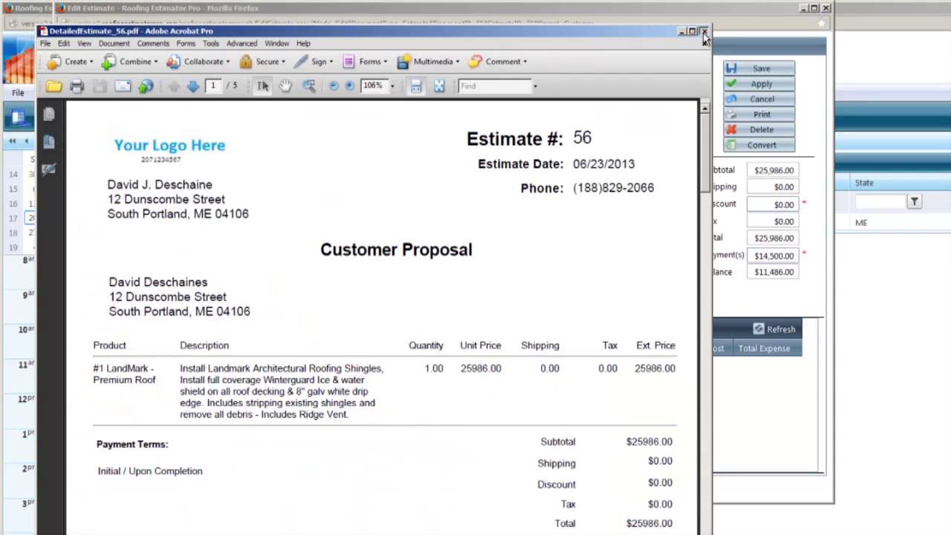
click(705, 32)
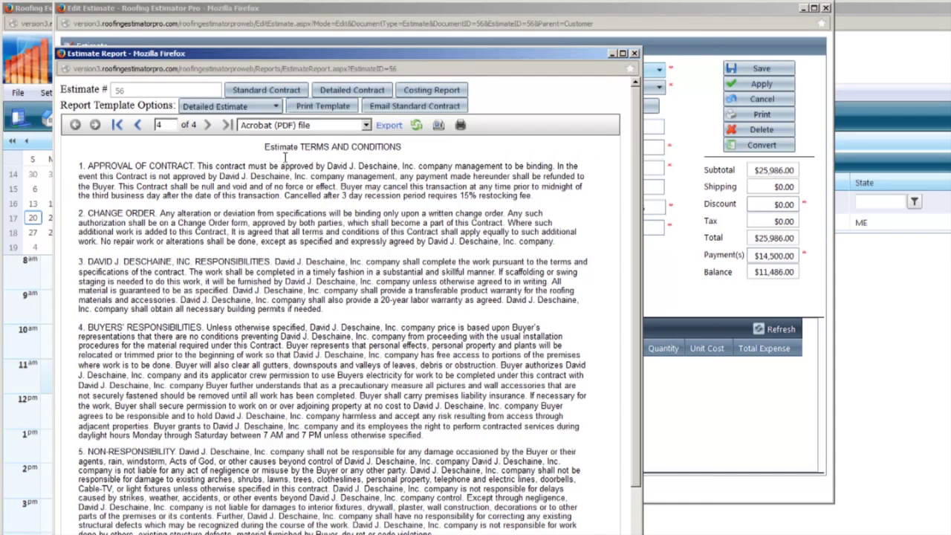
- Return to the report's first page, then close the Estimate Report and estimate windows
click(117, 125)
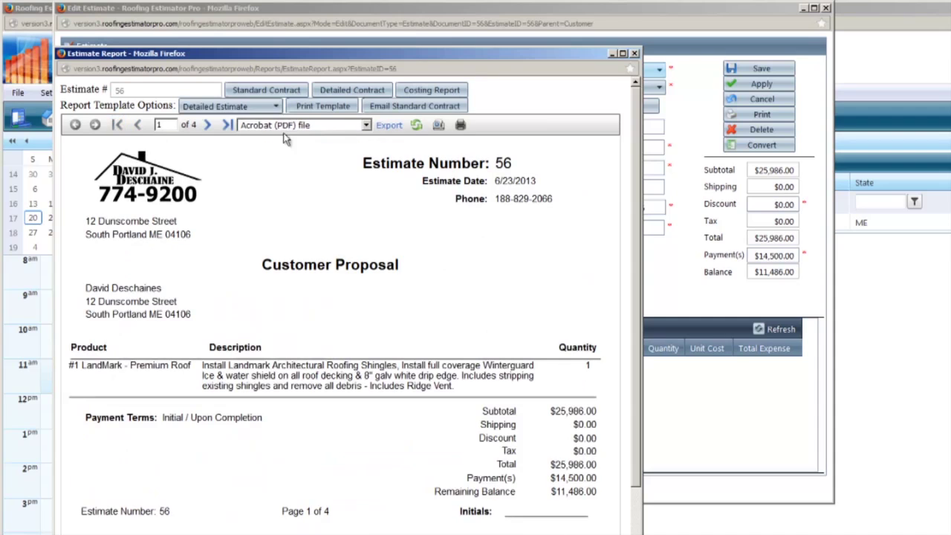
click(635, 53)
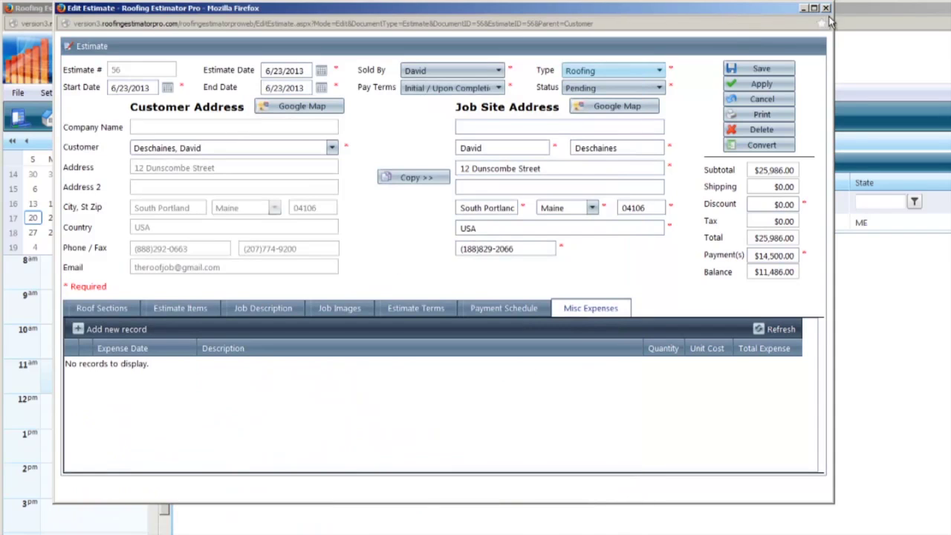
click(826, 8)
- Close the customer window, open the Report Templates list, and open Standard Estimate's logo settings
click(582, 8)
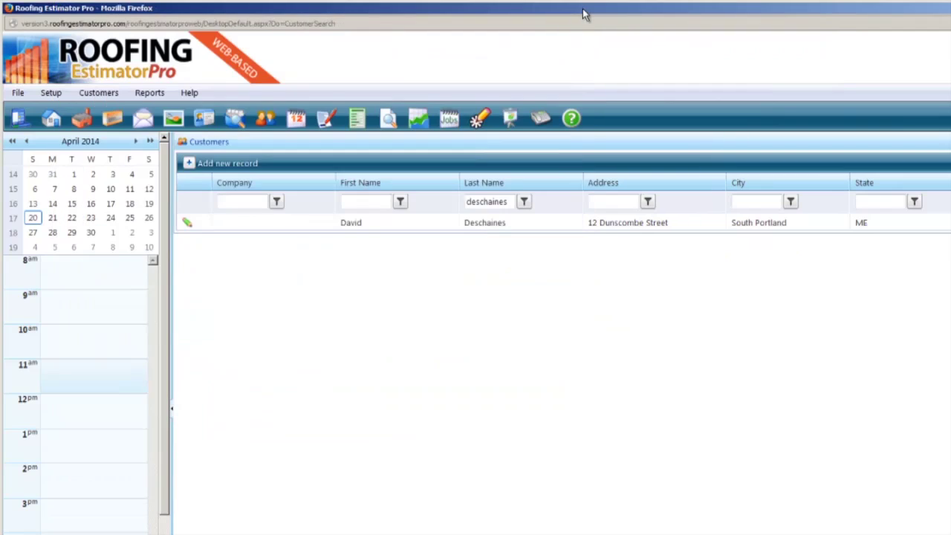
click(150, 93)
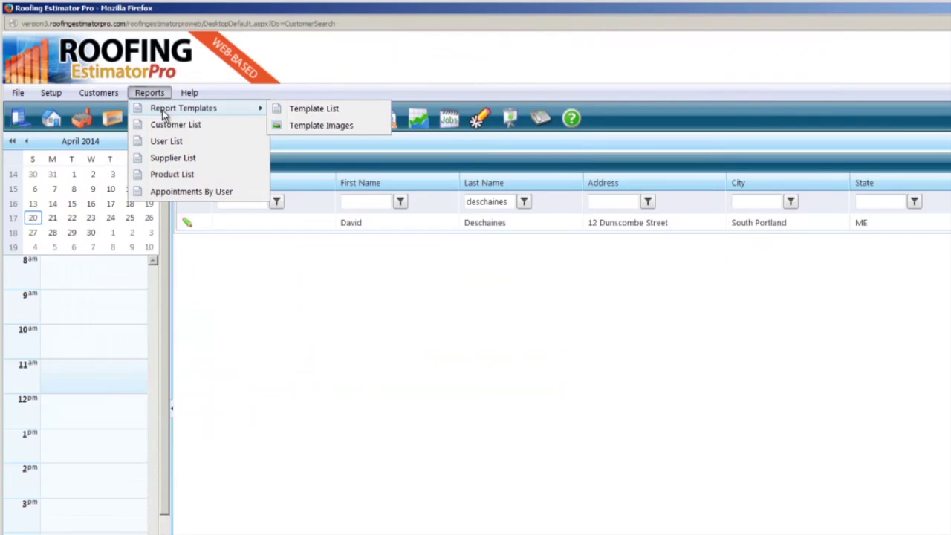
mouse_move(184, 108)
click(307, 111)
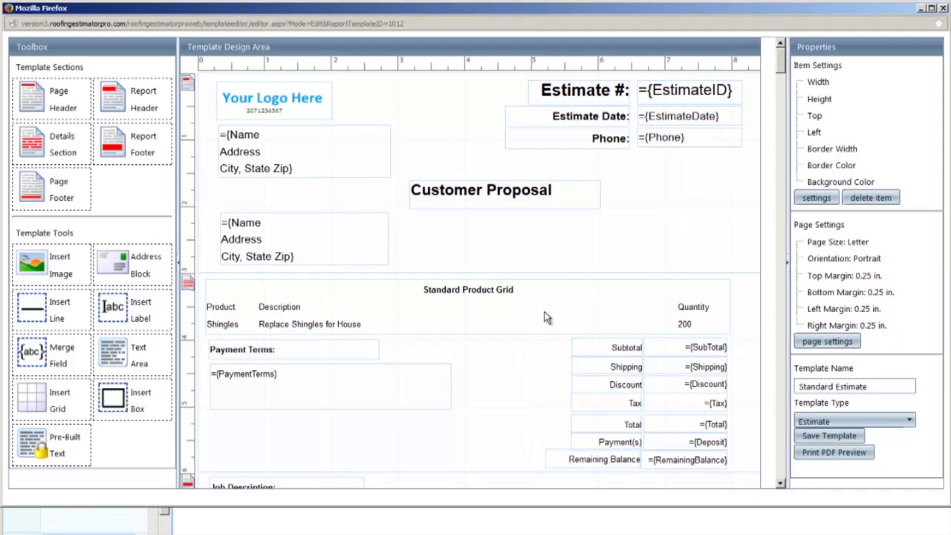
mouse_move(781, 69)
mouse_down()
mouse_move(784, 115)
mouse_move(782, 52)
mouse_up()
double_click(261, 109)
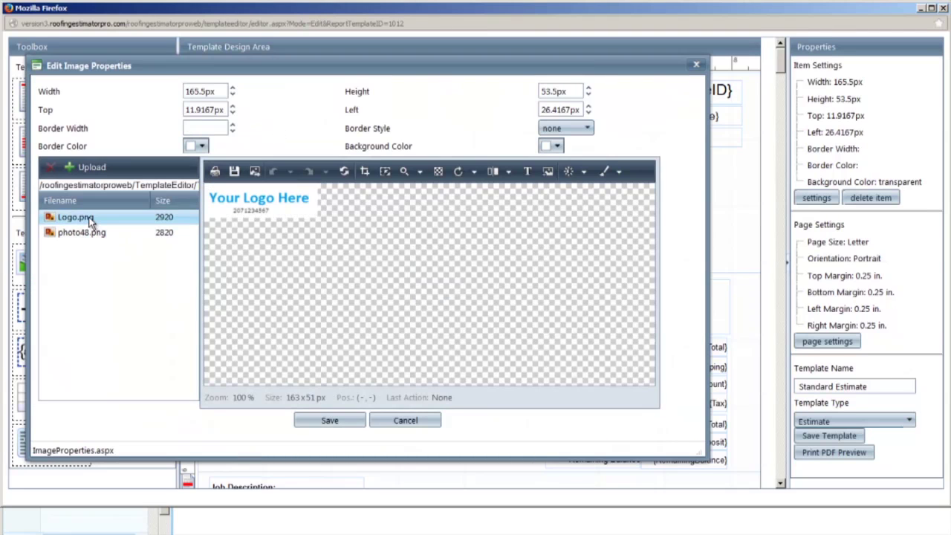
- Select Logo.png, bring up the Upload dialog, then close it and the logo settings without uploading
click(86, 217)
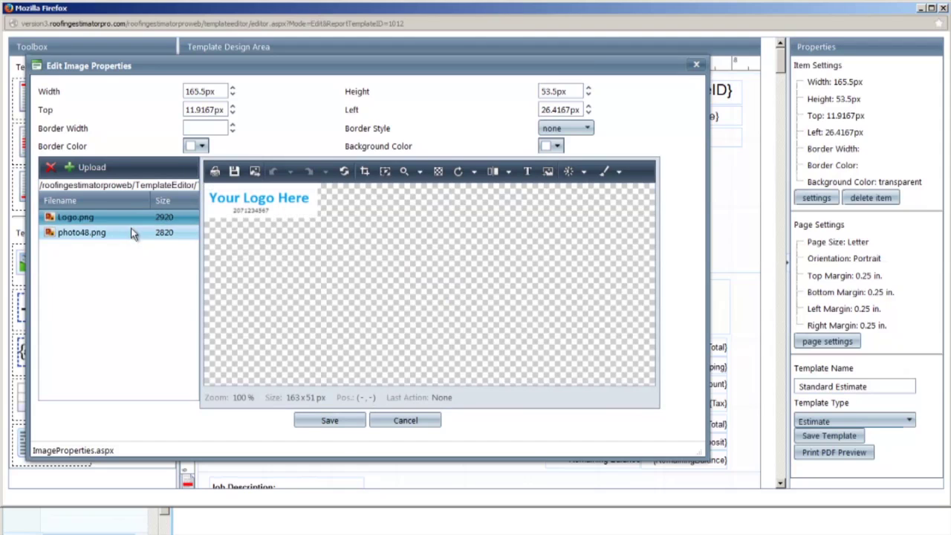
click(98, 170)
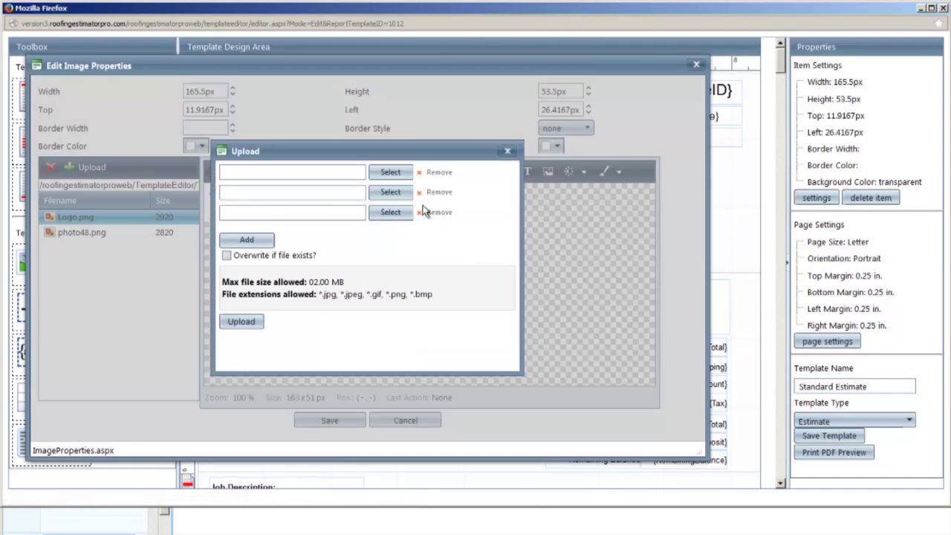
click(505, 153)
click(697, 65)
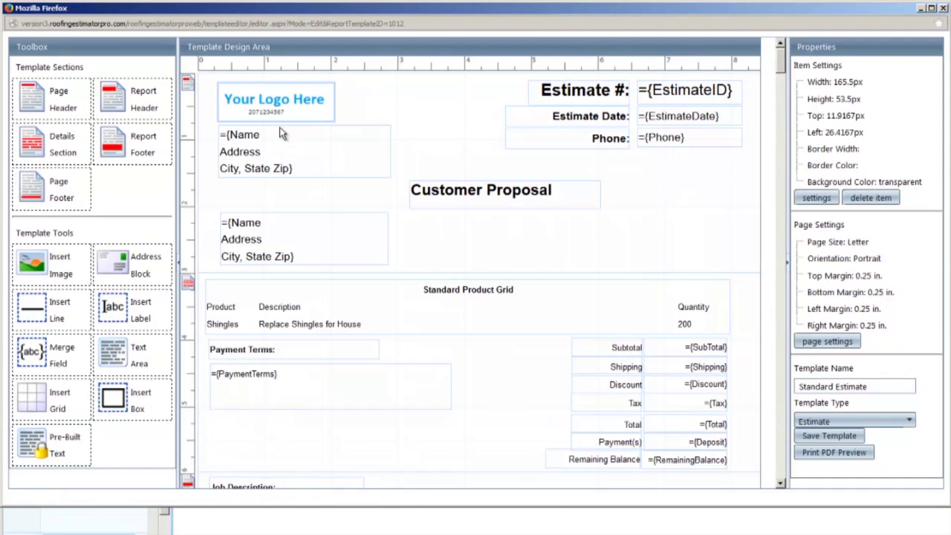
- Open the second address block's settings and close them unchanged
click(293, 254)
double_click(293, 246)
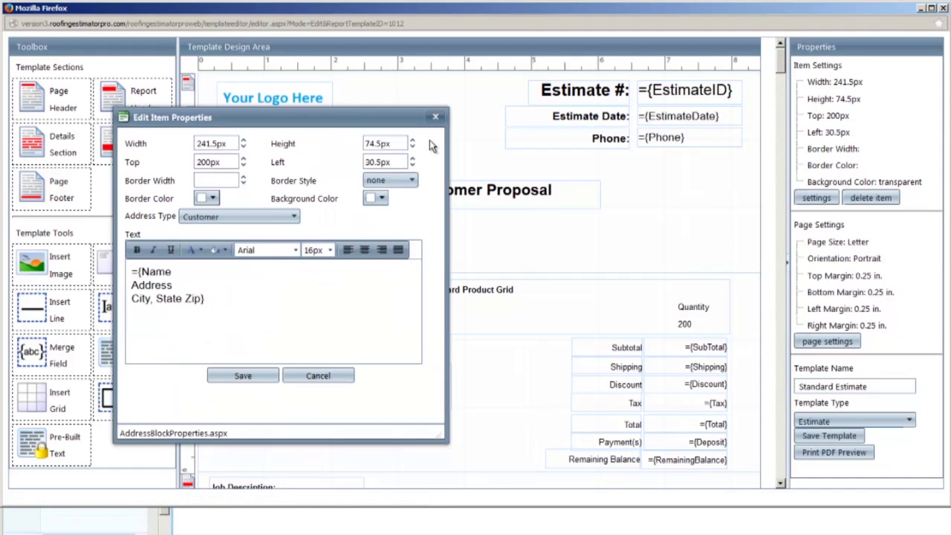
click(437, 118)
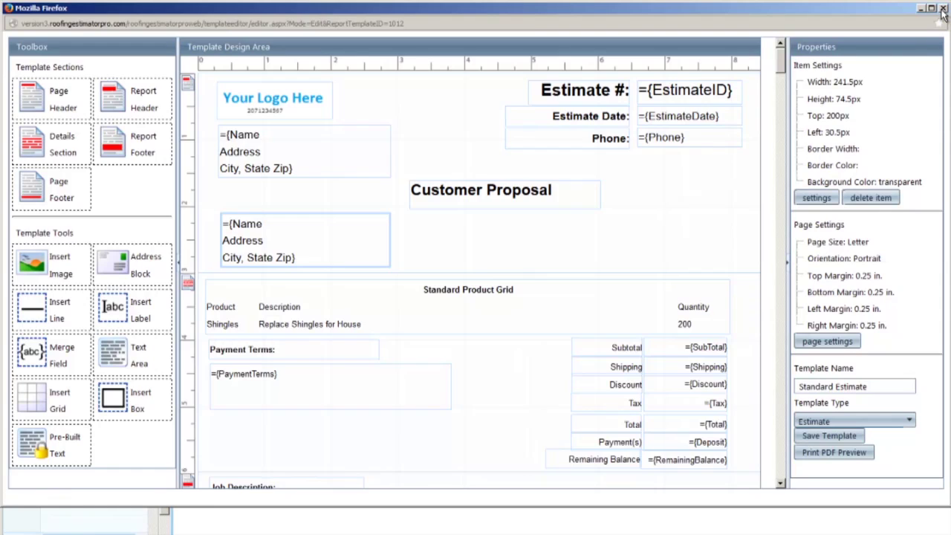
- Keep the template type as Estimate and close the template editor
click(880, 421)
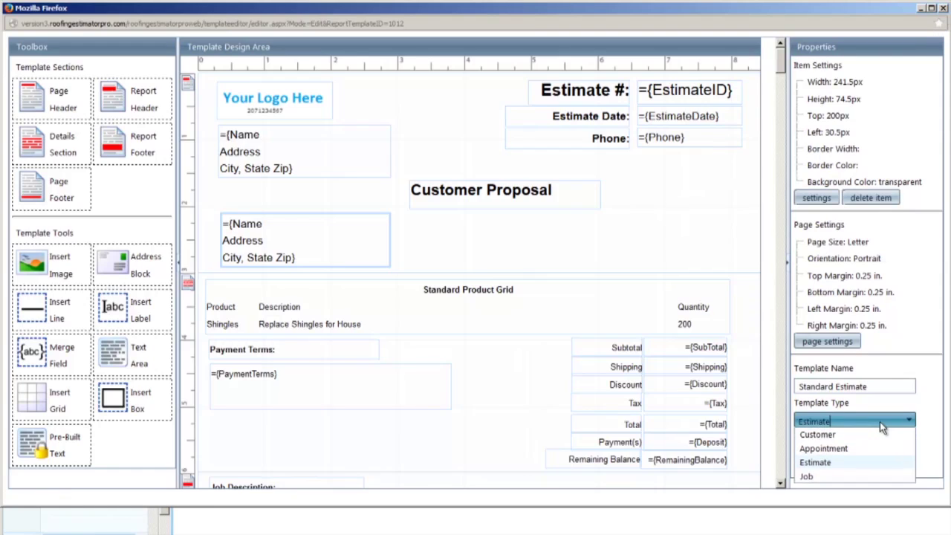
click(937, 446)
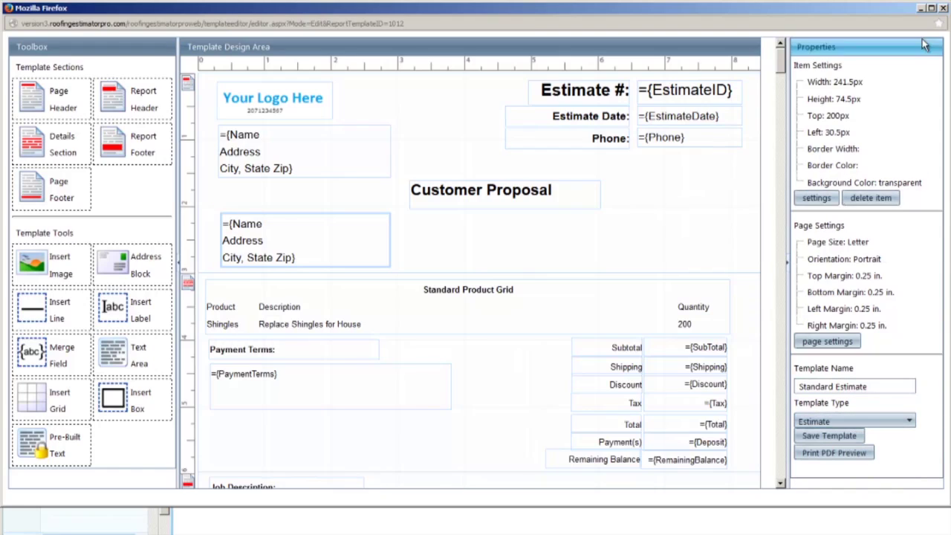
click(944, 9)
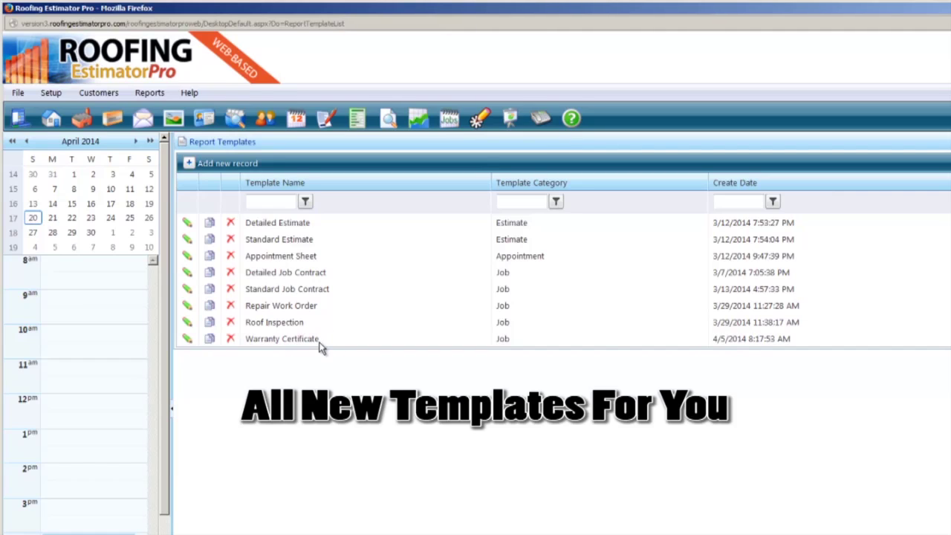
click(189, 339)
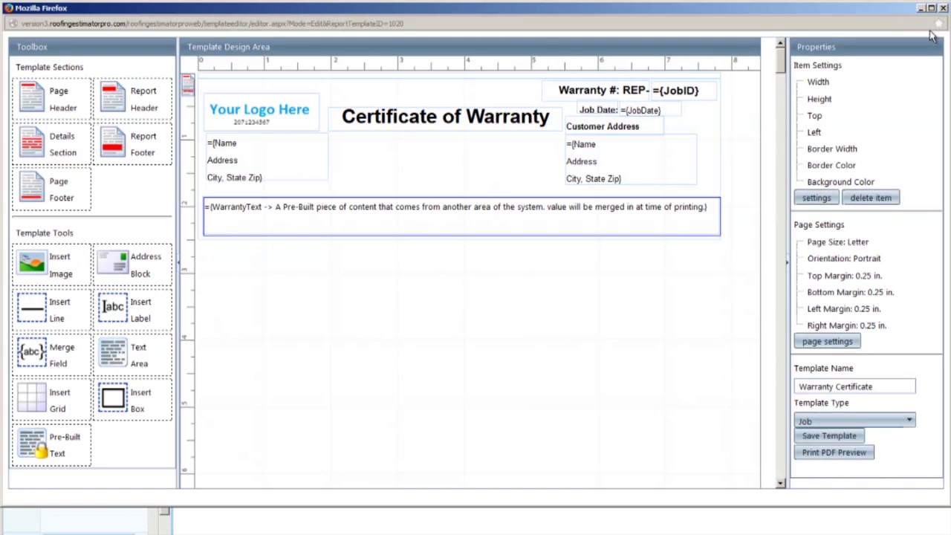
click(945, 9)
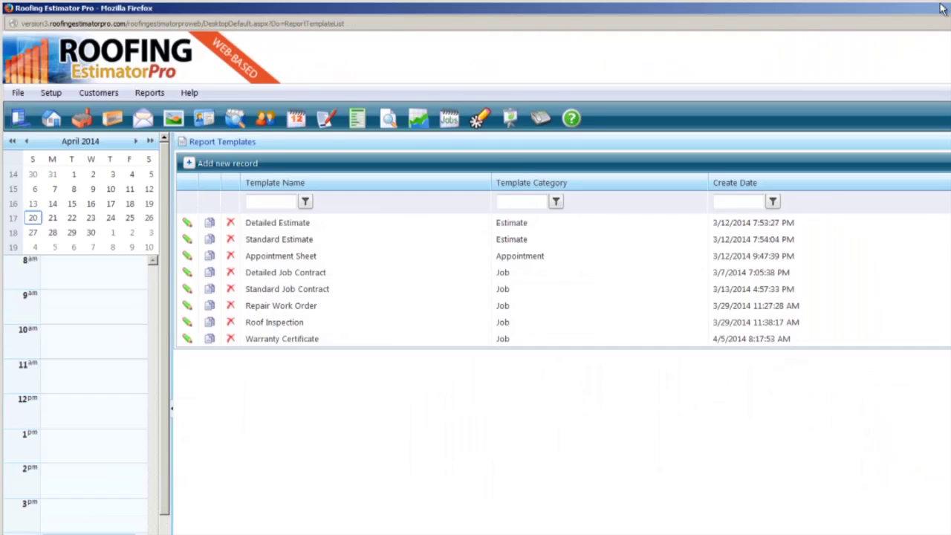
click(49, 92)
- Open the company information settings and read through the warranty text
click(83, 111)
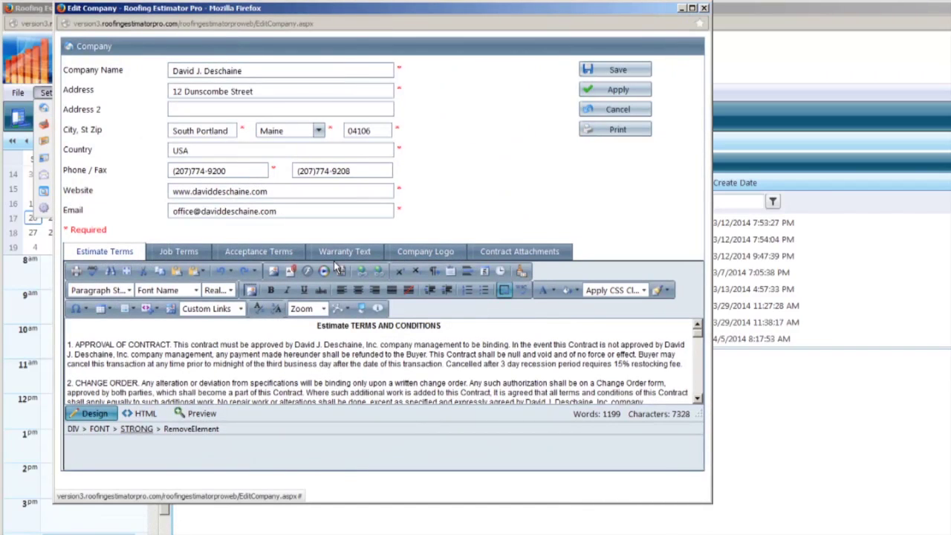
click(341, 252)
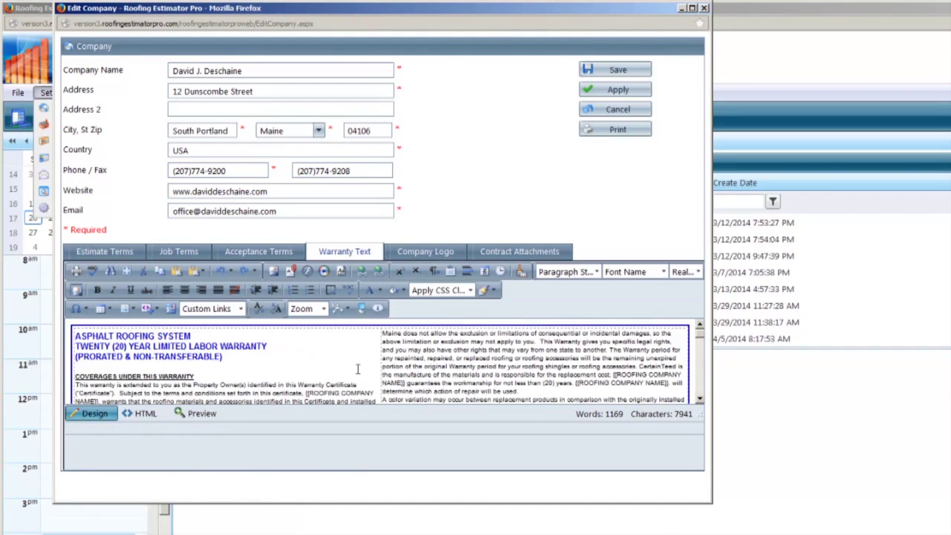
scroll(530, 371, down, 2)
scroll(530, 371, down, 5)
scroll(530, 371, down, 5)
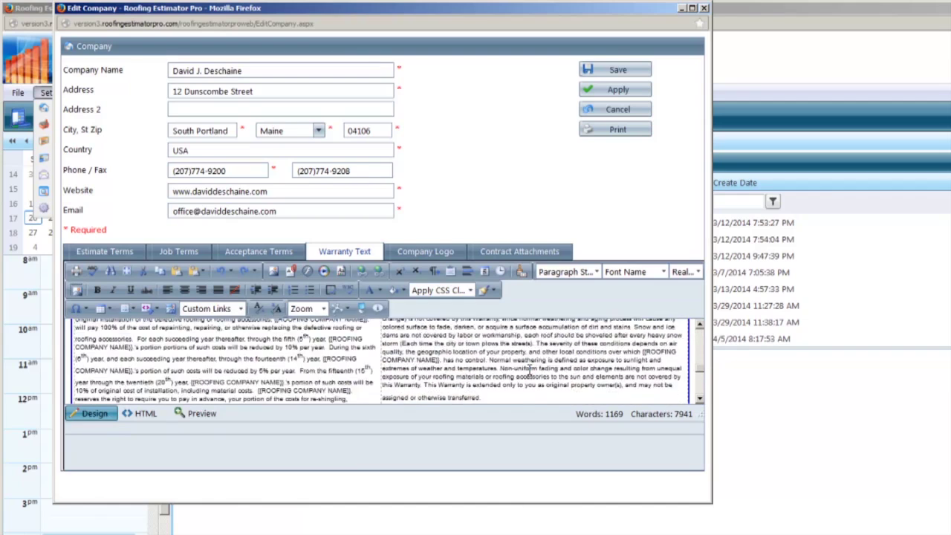
scroll(530, 371, down, 5)
scroll(530, 372, down, 1)
scroll(530, 372, up, 5)
scroll(530, 372, up, 5)
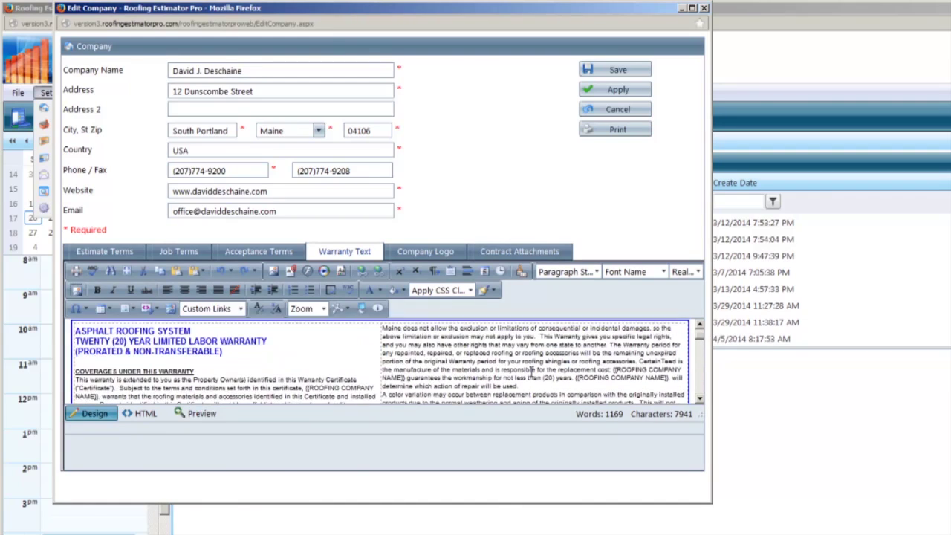
scroll(530, 372, up, 5)
- Check the logo, contract attachments, acceptance, job and estimate terms, then close the company window
click(427, 254)
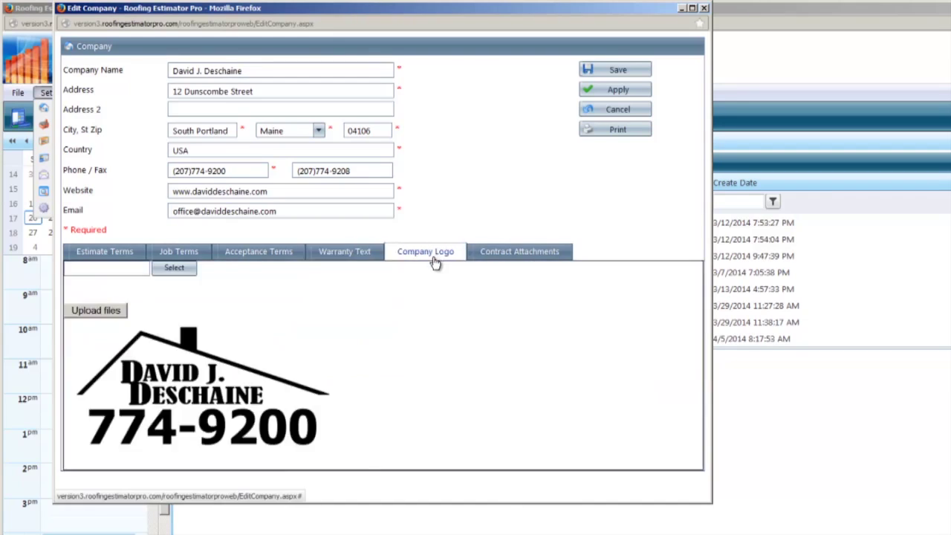
click(530, 254)
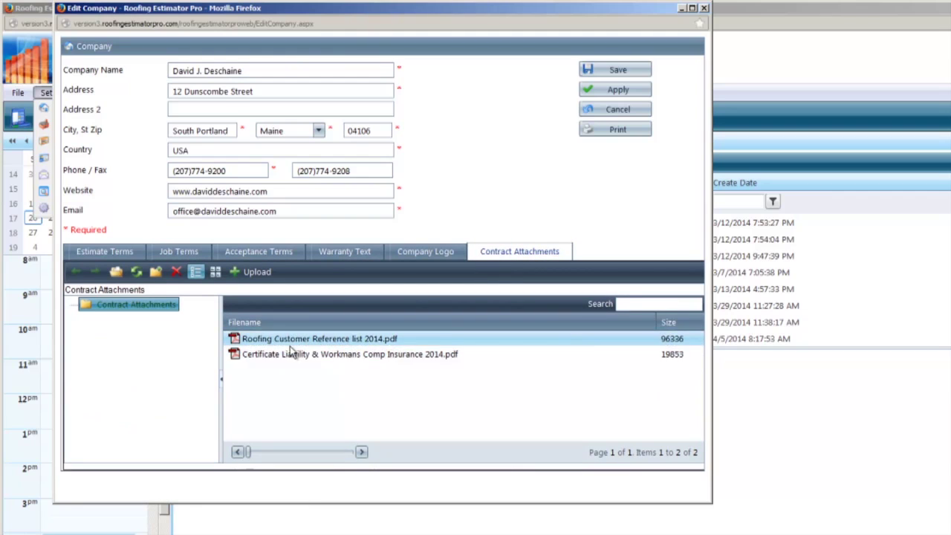
click(281, 254)
click(357, 254)
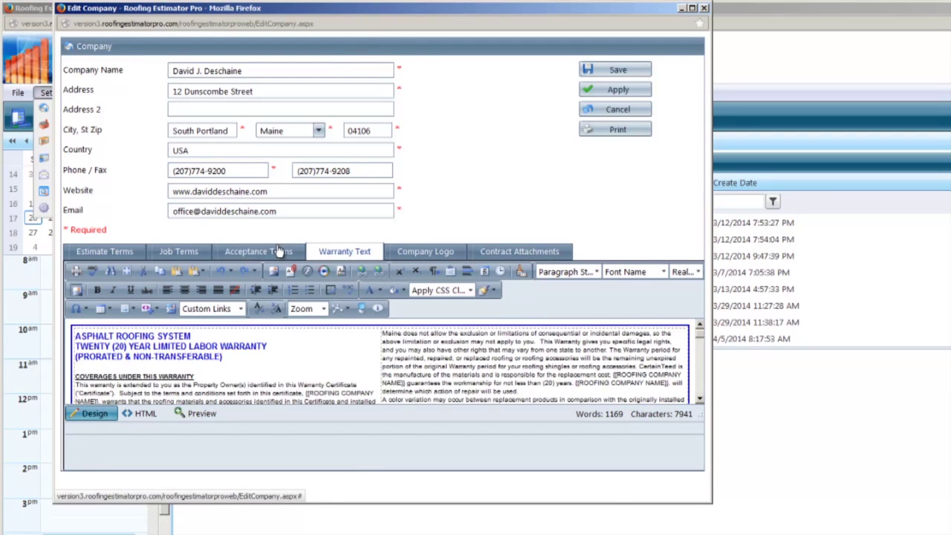
click(182, 253)
click(112, 254)
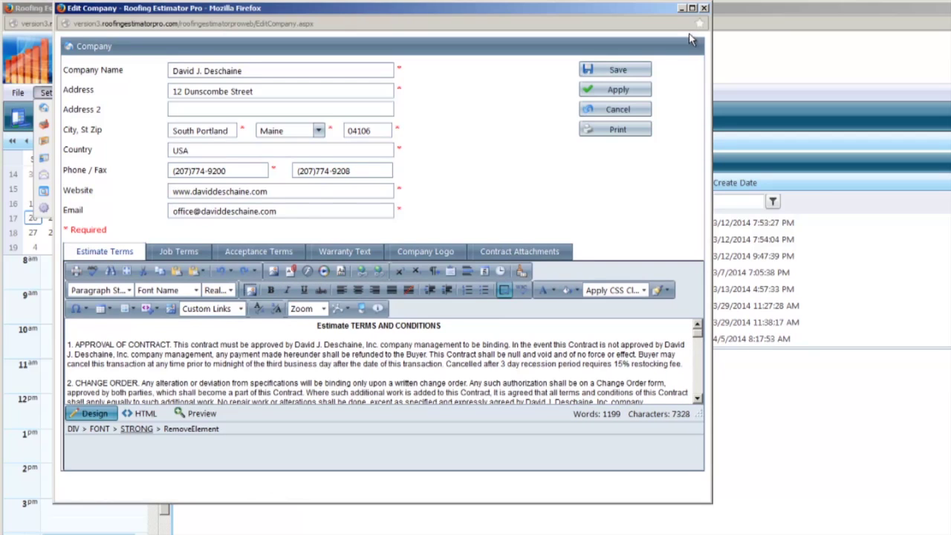
click(704, 9)
mouse_move(190, 93)
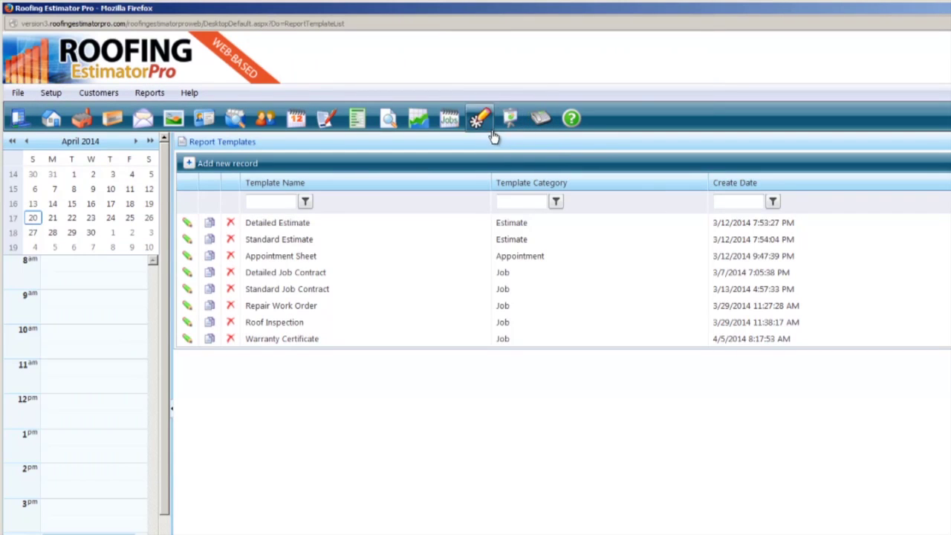
- Go to System Overview, launch the online support and training page, and minimize the estimator
click(51, 118)
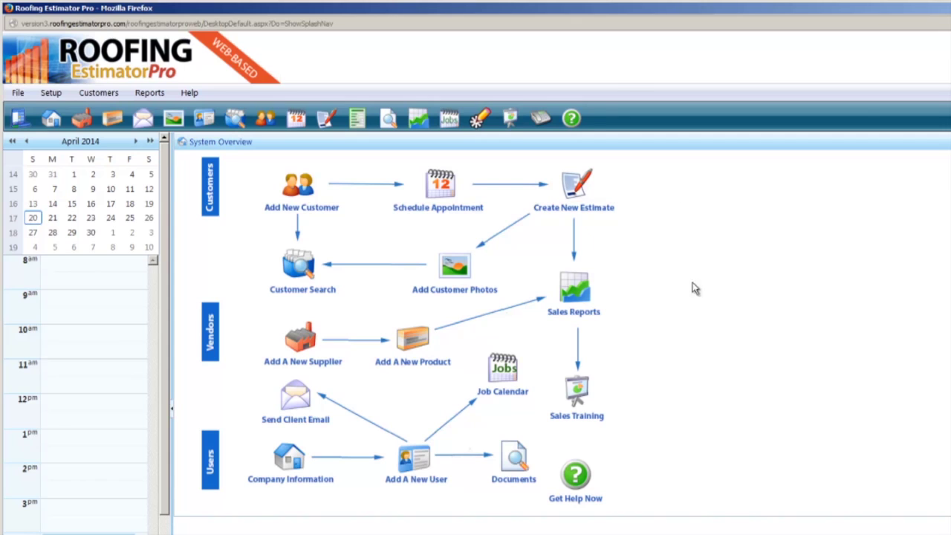
click(571, 119)
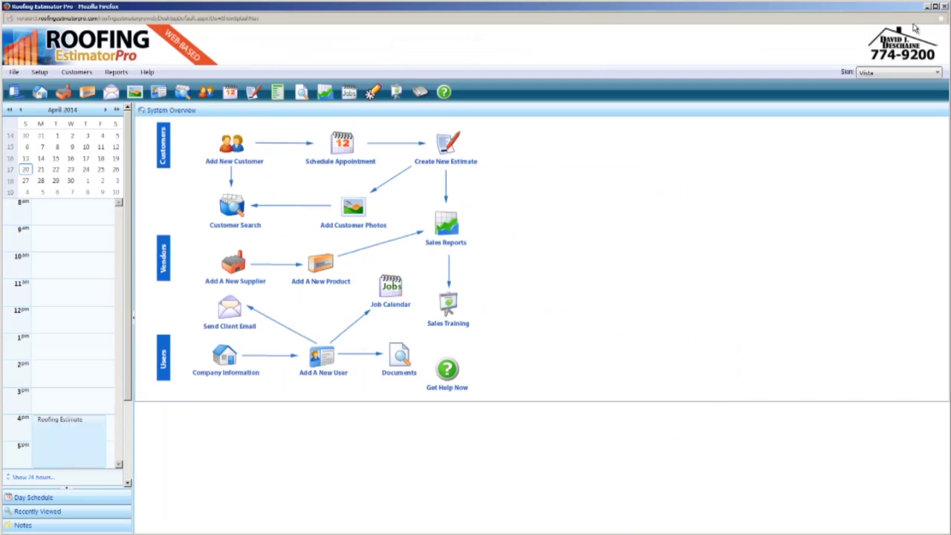
click(929, 6)
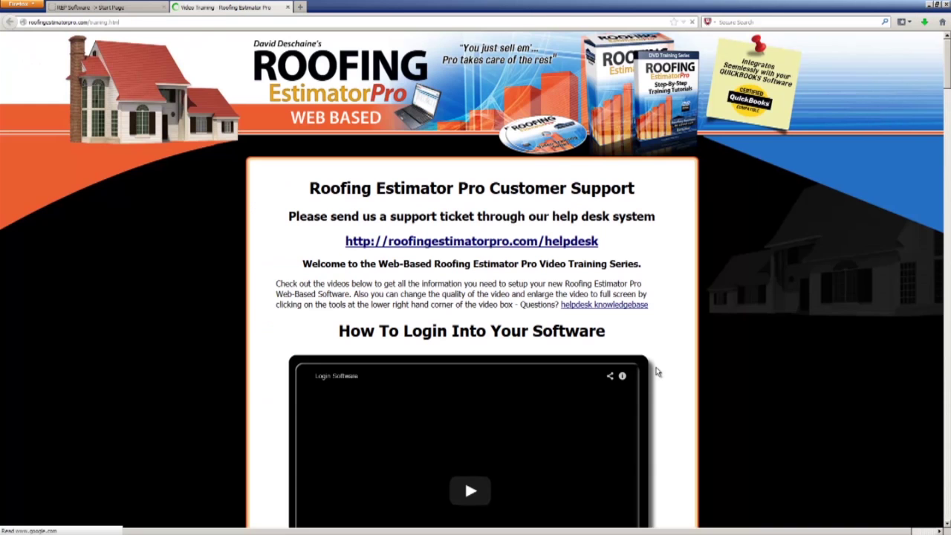
- Scroll past the training videos and banners to the footer and open the 24/7 HelpDesk knowledgebase
scroll(652, 333, down, 5)
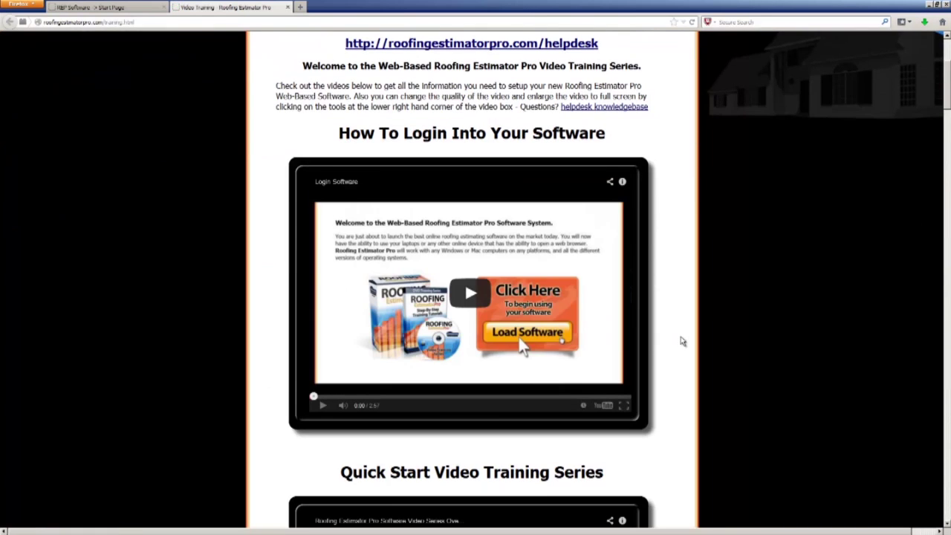
scroll(682, 341, down, 9)
scroll(682, 341, down, 7)
scroll(682, 341, down, 11)
scroll(683, 343, down, 11)
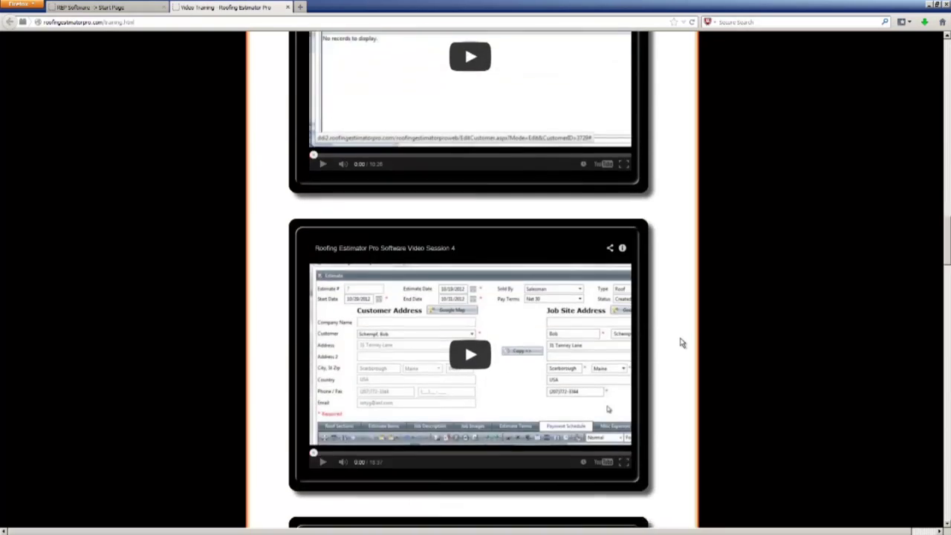
scroll(682, 343, down, 10)
scroll(682, 343, down, 8)
scroll(682, 343, down, 1)
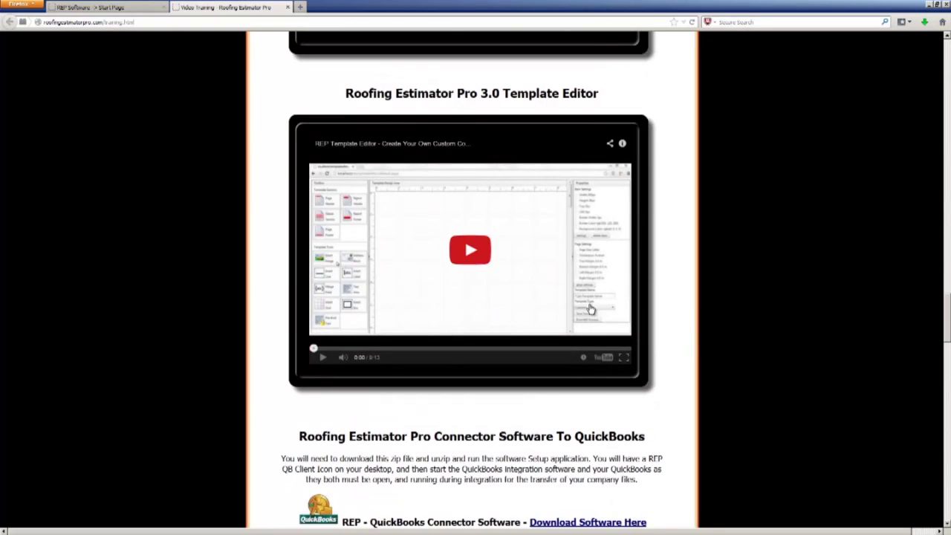
scroll(655, 348, down, 5)
scroll(656, 348, down, 5)
scroll(655, 348, down, 9)
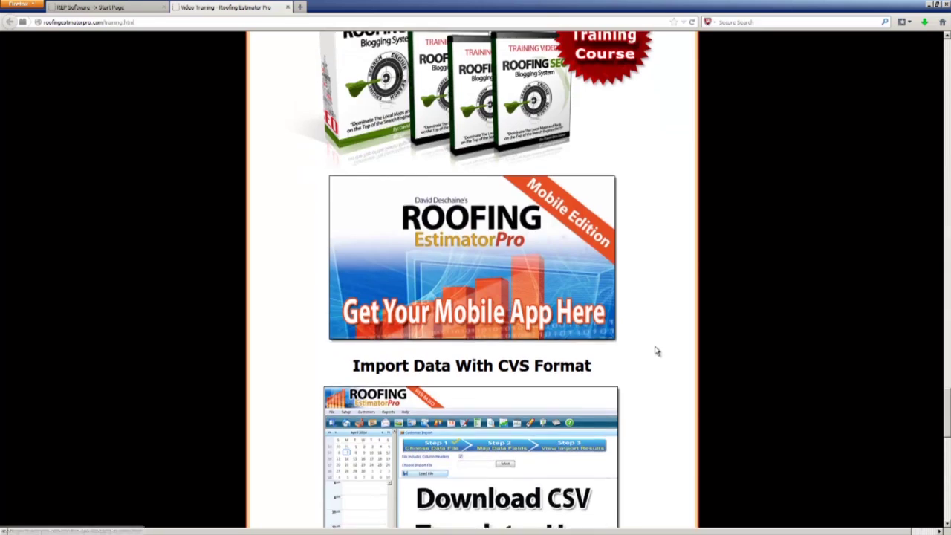
scroll(657, 351, up, 4)
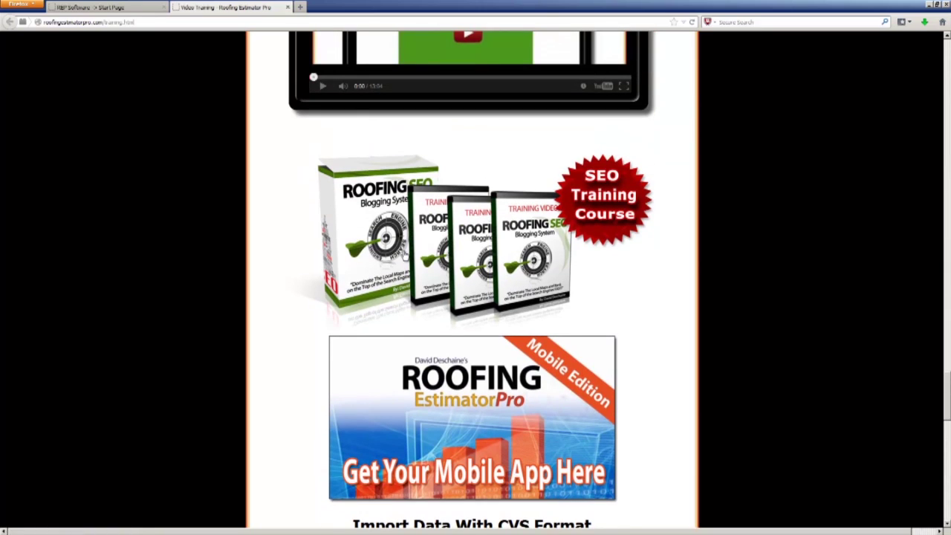
scroll(648, 325, up, 4)
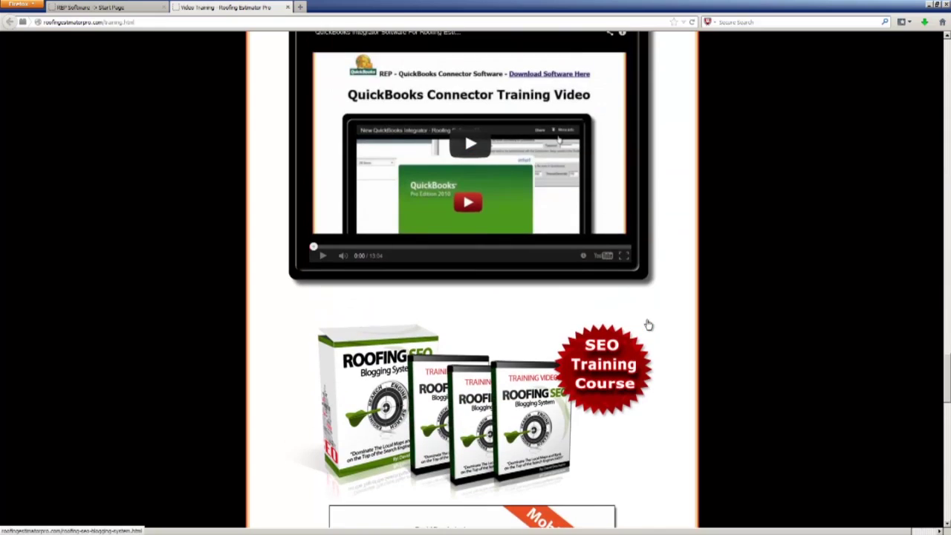
scroll(650, 327, down, 5)
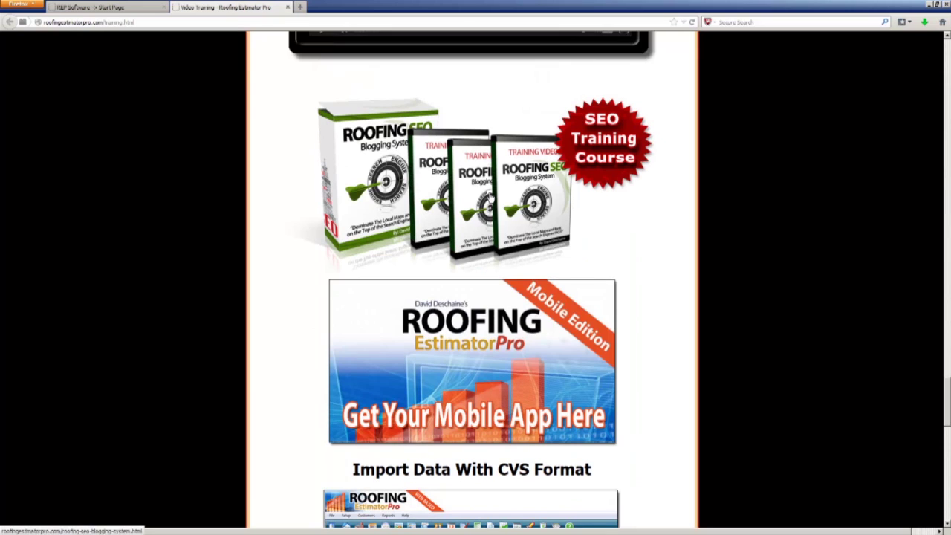
scroll(588, 229, down, 2)
scroll(644, 269, down, 8)
scroll(643, 270, down, 7)
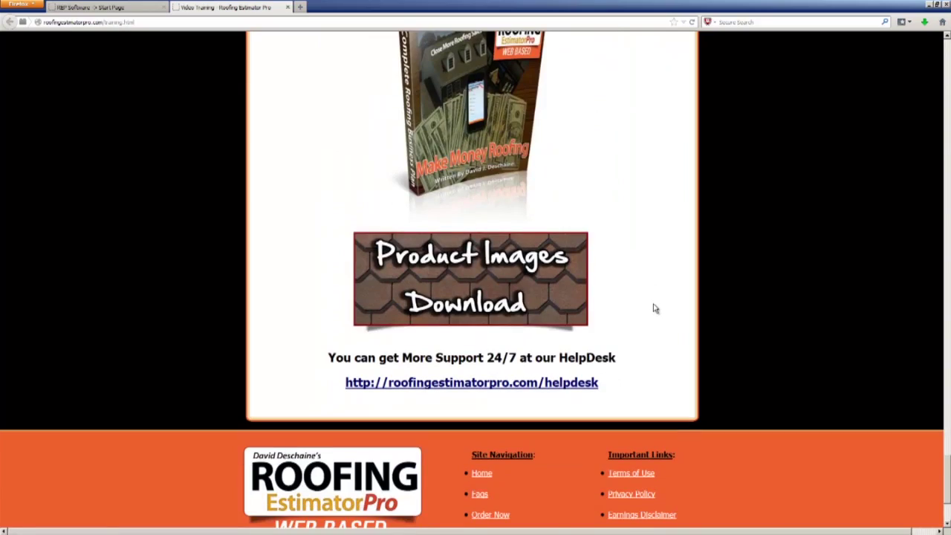
scroll(655, 308, up, 8)
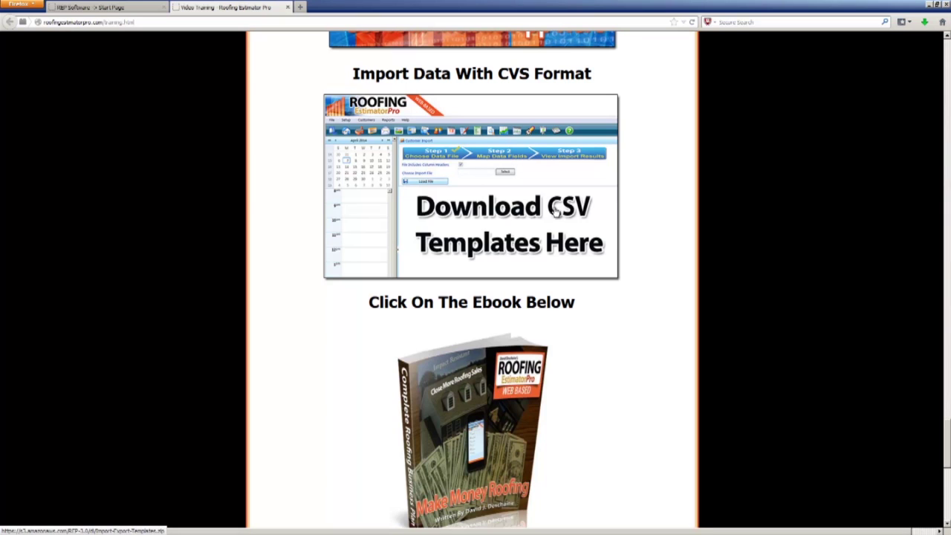
scroll(659, 367, down, 10)
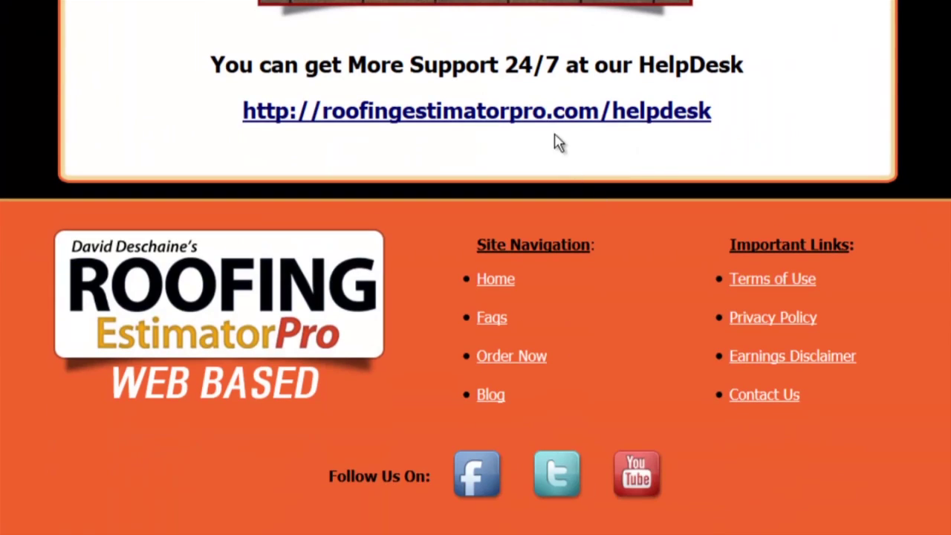
click(536, 112)
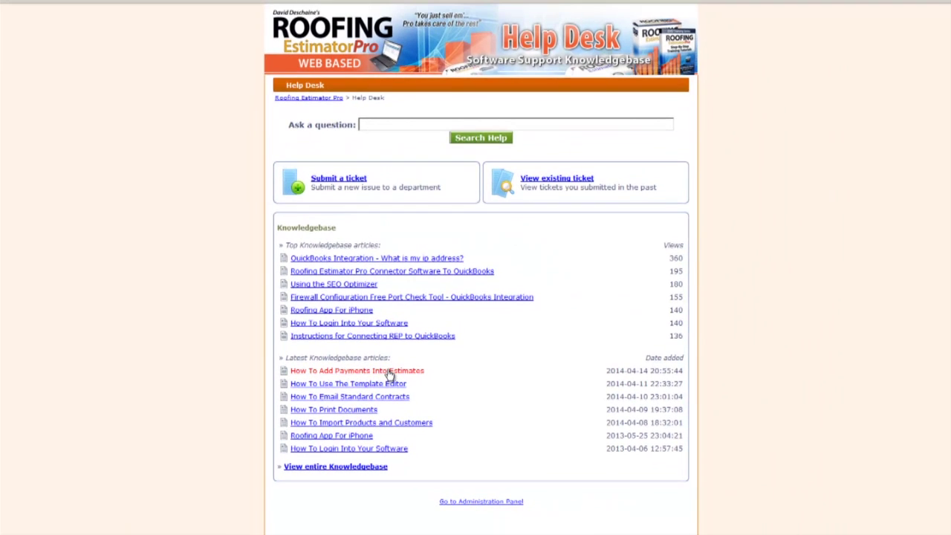
- Read the 'How To Add Payments Into Estimates' article, then go to the Roofing Estimator Pro homepage
click(389, 374)
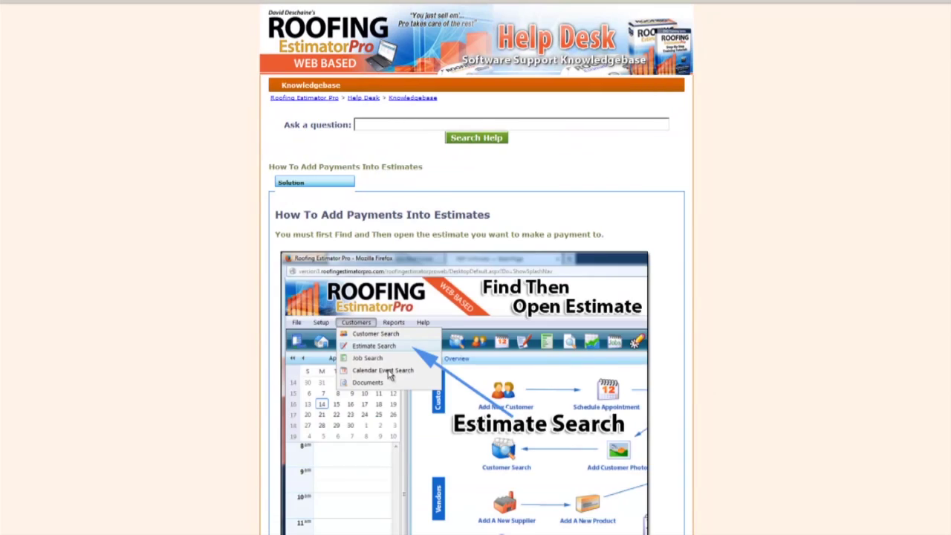
scroll(498, 461, down, 5)
scroll(498, 462, down, 5)
scroll(498, 462, down, 5)
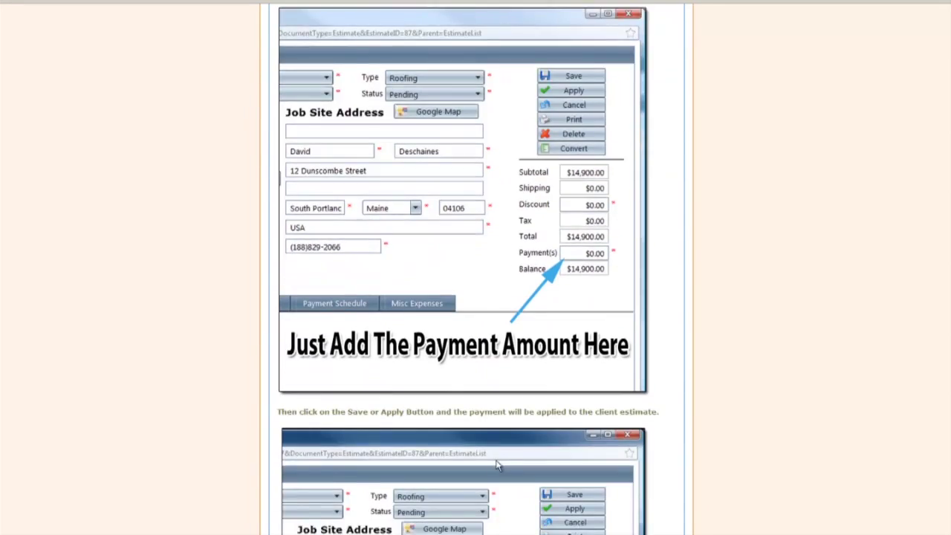
scroll(498, 461, down, 7)
scroll(498, 461, up, 10)
scroll(498, 461, up, 10)
scroll(499, 457, up, 2)
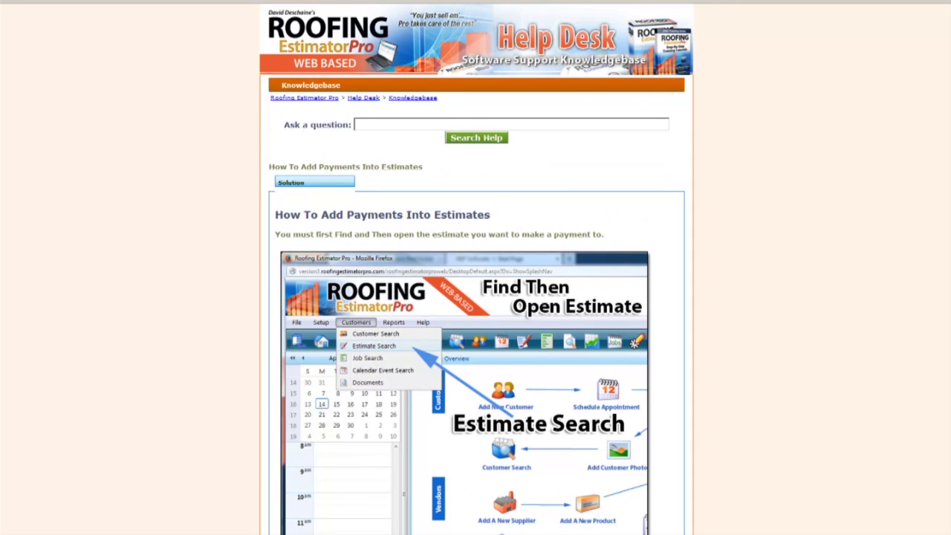
click(310, 102)
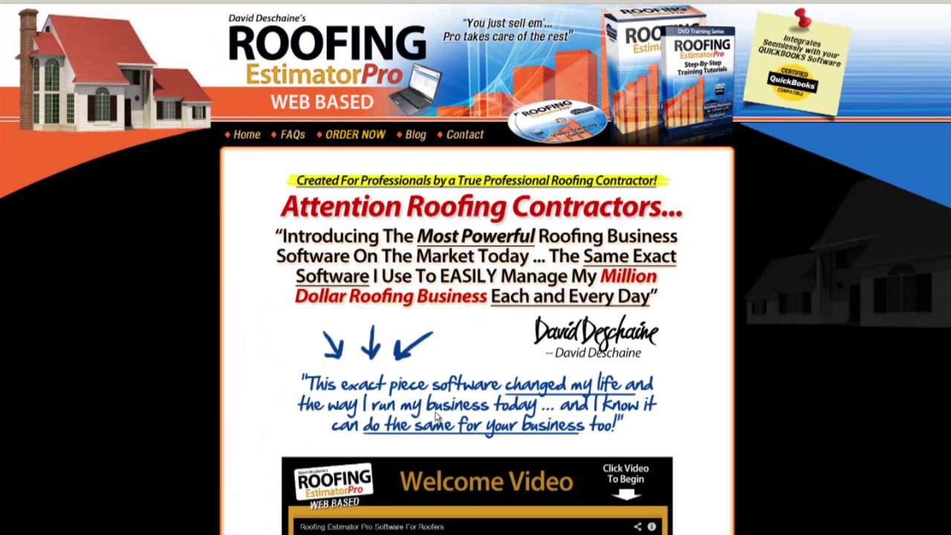
- Scroll down the Roofing Estimator Pro homepage toward the Software Packages and their prices
scroll(449, 457, down, 3)
scroll(449, 457, down, 7)
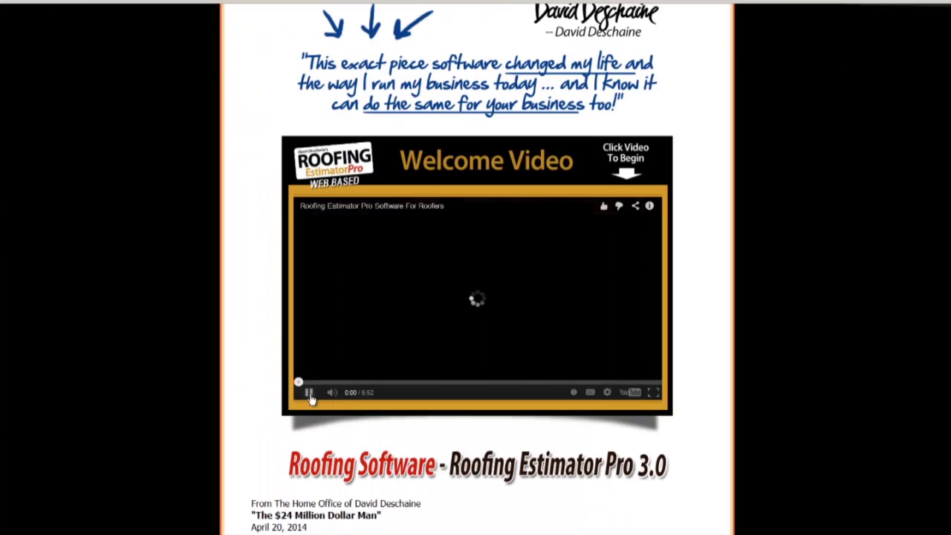